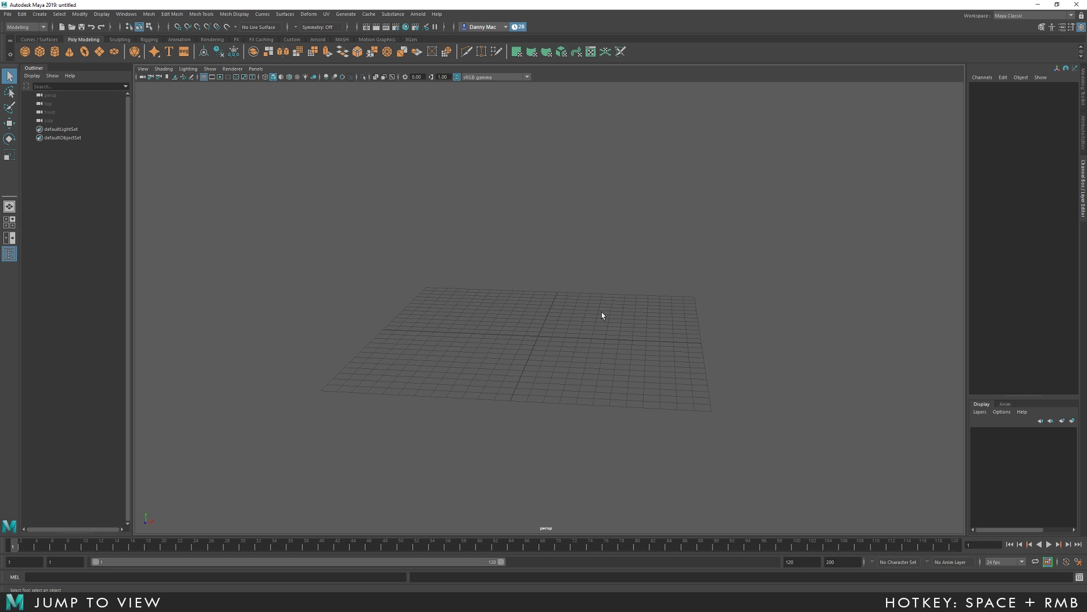
Show the empty grid in Front View from the hotbox, then return to the persp camera.
{"action": "key", "text": "space"}
{"action": "right_click_drag", "start_coordinate": [552, 310], "coordinate": [587, 336]}
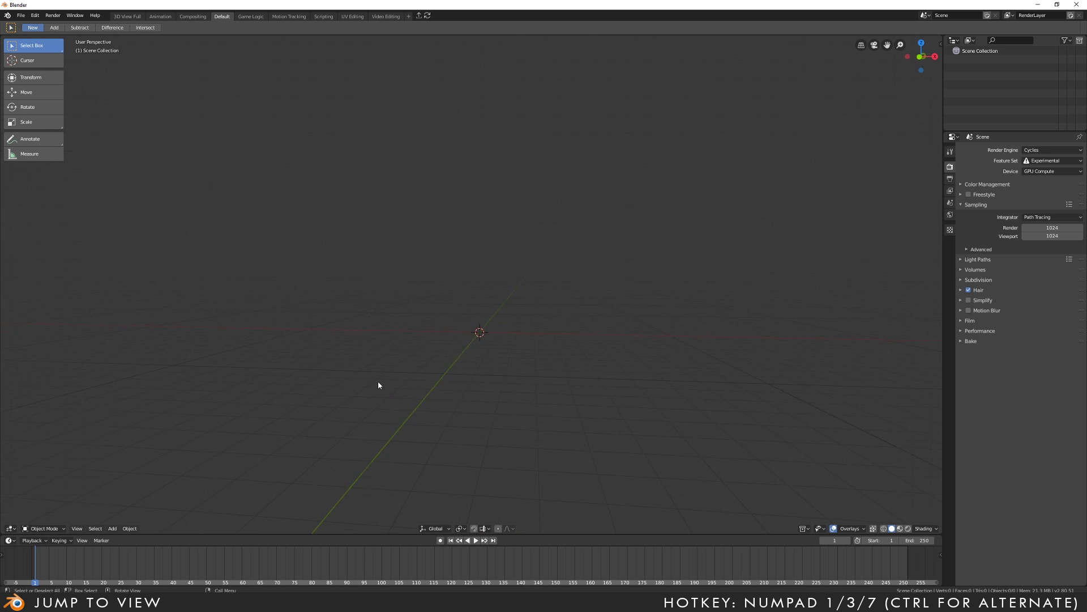
{"action": "key", "text": "KP_1"}
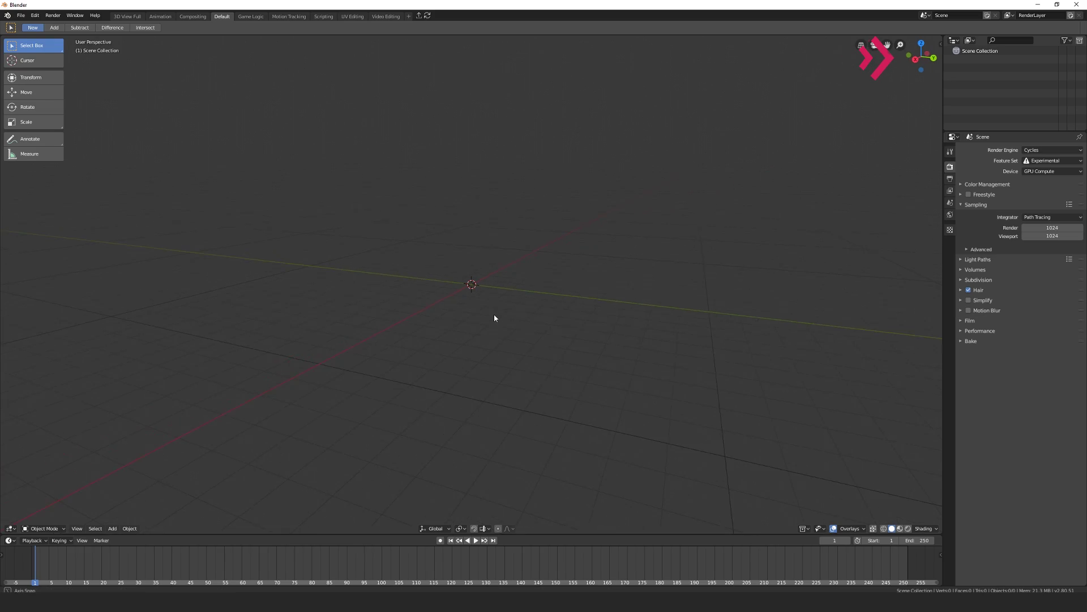
View the grid from Front and Top, toggle the four-pane layout, then return to single persp.
{"action": "middle_click_drag", "start_coordinate": [494, 318], "coordinate": [491, 316]}
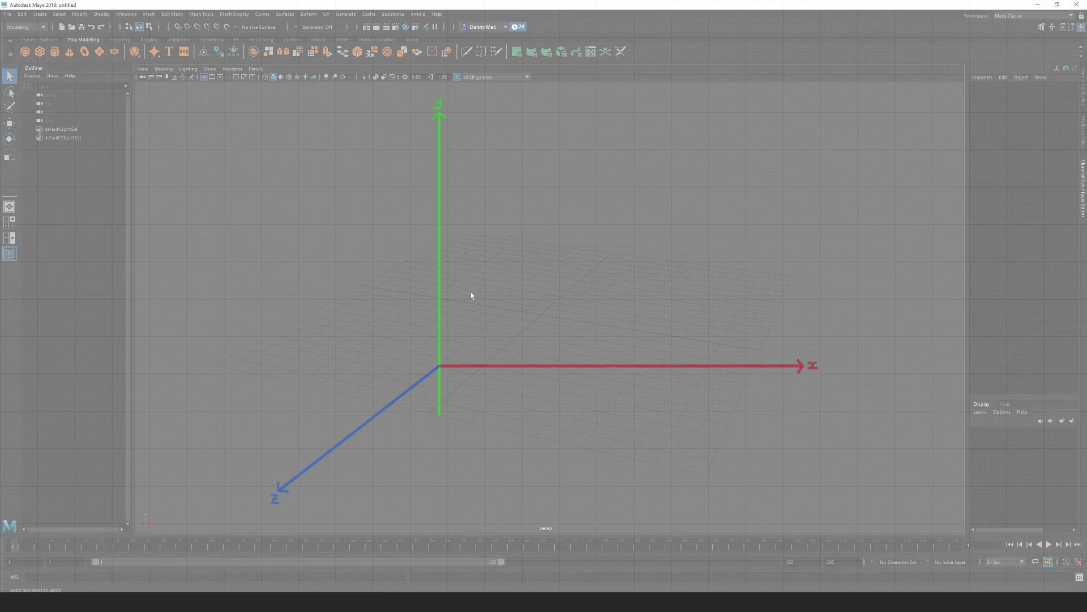
{"action": "key", "text": "space"}
{"action": "left_click_drag", "start_coordinate": [476, 288], "coordinate": [487, 311]}
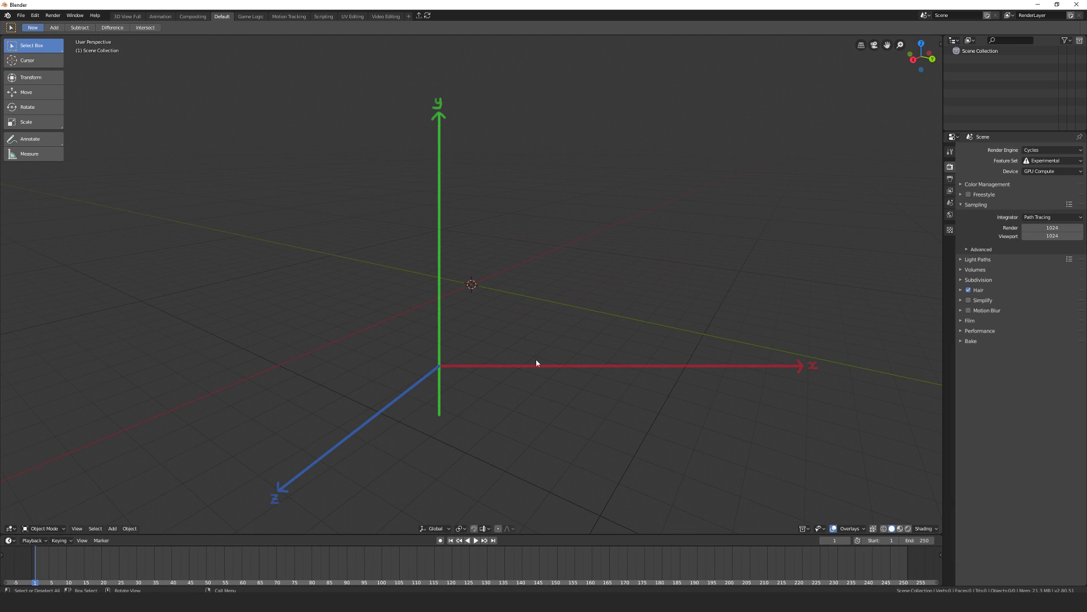
{"action": "key", "text": "KP_7"}
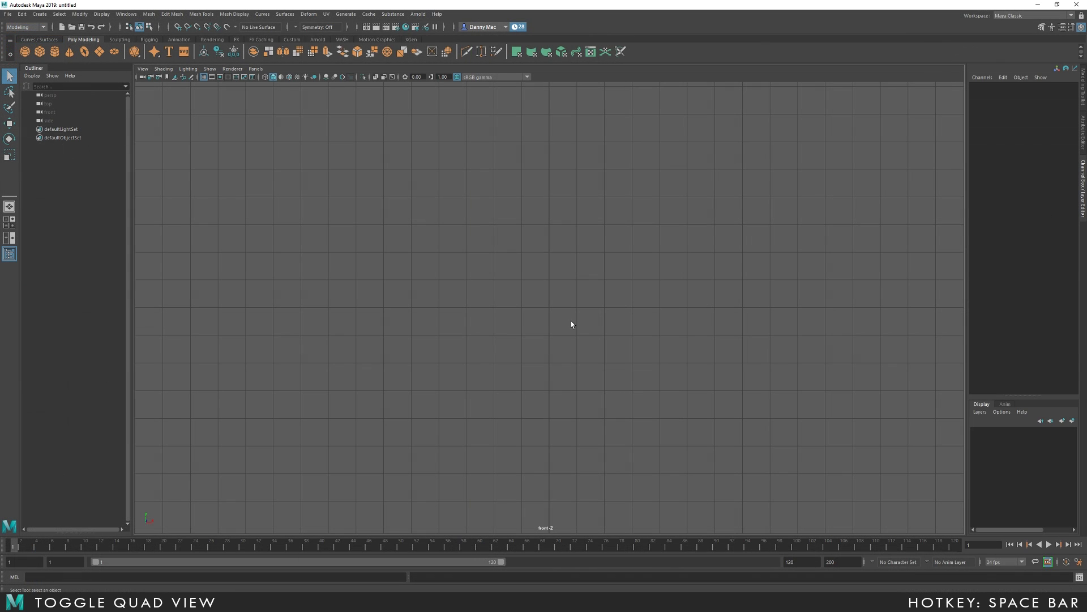
{"action": "key", "text": "space"}
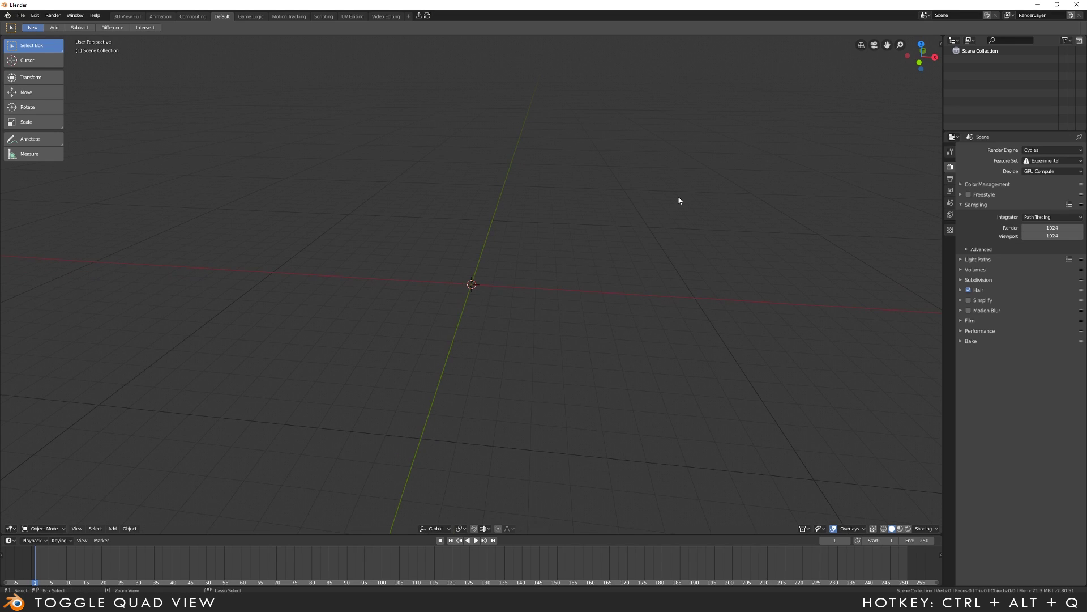
{"action": "key", "text": "ctrl+alt+q"}
{"action": "key", "text": "ctrl+alt+q"}
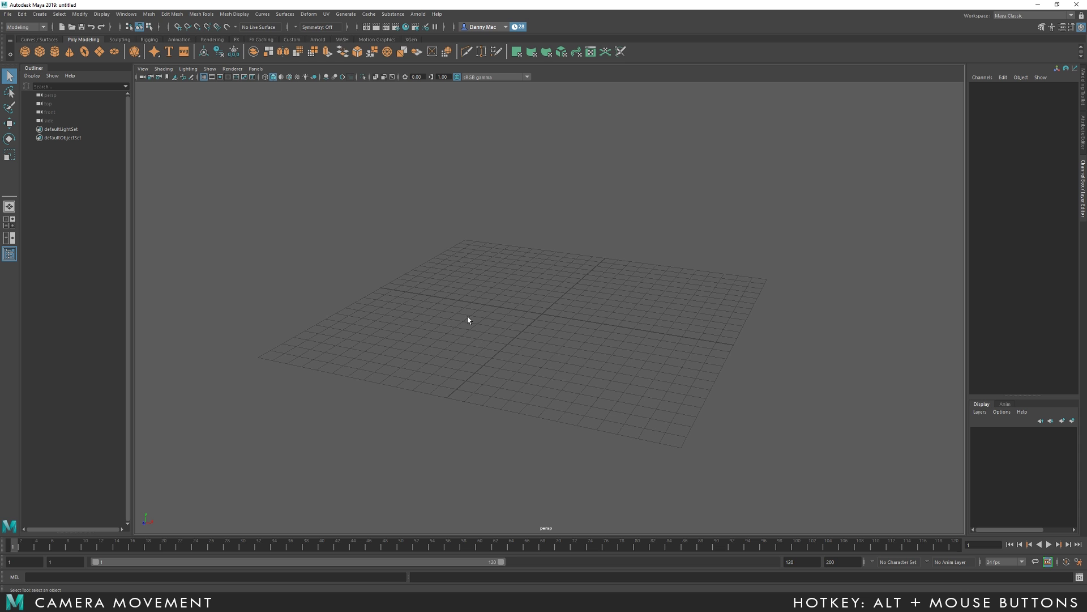
Track and dolly the perspective camera to reframe the grid and zoom in and out.
{"action": "mouse_move", "coordinate": [484, 313]}
{"action": "middle_mouse_down", "text": "alt"}
{"action": "mouse_move", "coordinate": [466, 303]}
{"action": "mouse_move", "coordinate": [498, 301]}
{"action": "mouse_move", "coordinate": [461, 296]}
{"action": "mouse_move", "coordinate": [491, 322]}
{"action": "middle_mouse_up", "text": "alt"}
{"action": "right_click_drag", "start_coordinate": [492, 323], "coordinate": [471, 302], "text": "alt"}
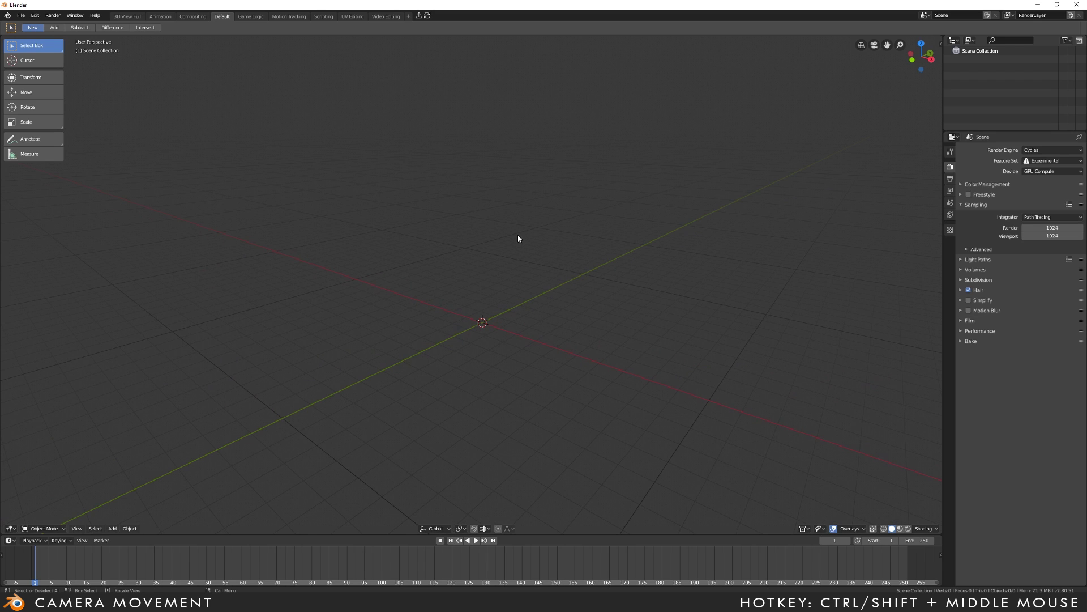
Orbit Blender's 3D view down to a flatter angle over the grid, then try the front view.
{"action": "middle_click_drag", "start_coordinate": [519, 238], "coordinate": [486, 310]}
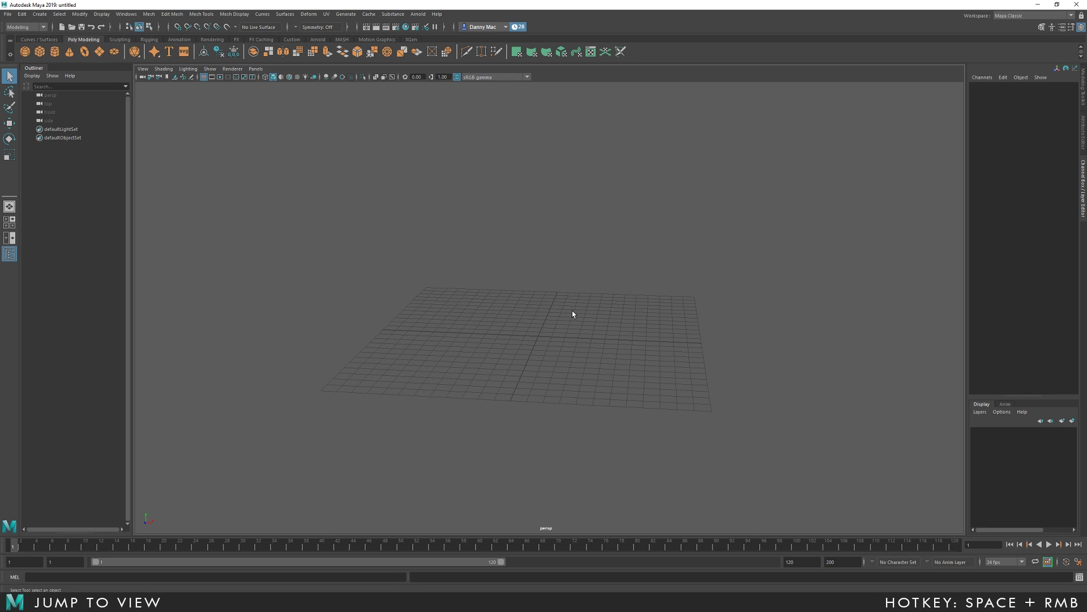
{"action": "key", "text": "space"}
{"action": "right_click_drag", "start_coordinate": [552, 308], "coordinate": [551, 340]}
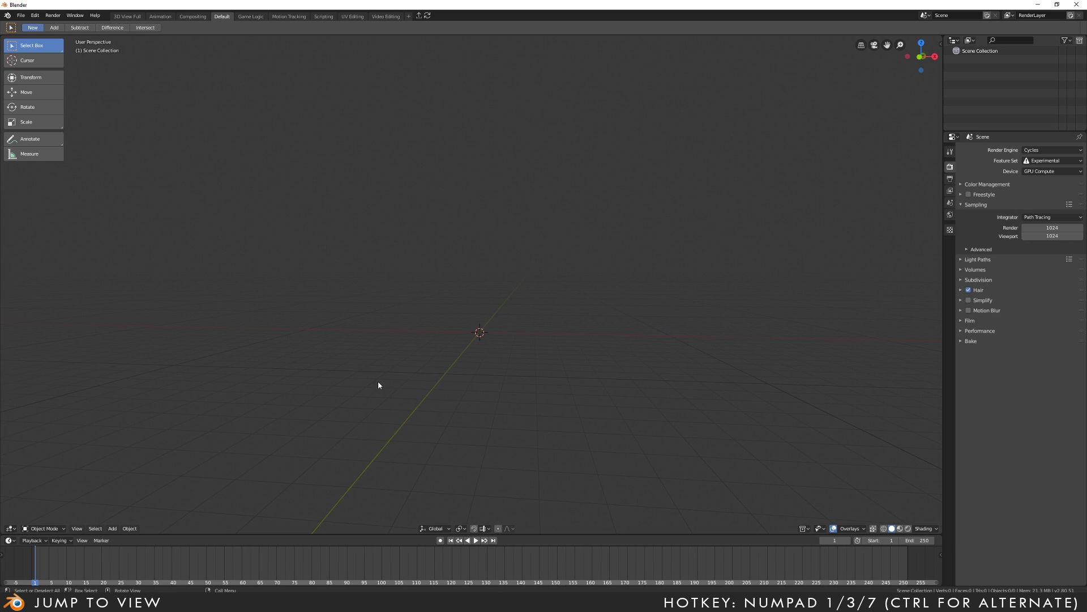
Step through Numpad 1, 3 and 7 views and their Ctrl opposites, then orbit back to perspective.
{"action": "key", "text": "KP_1"}
{"action": "key", "text": "ctrl+KP_1"}
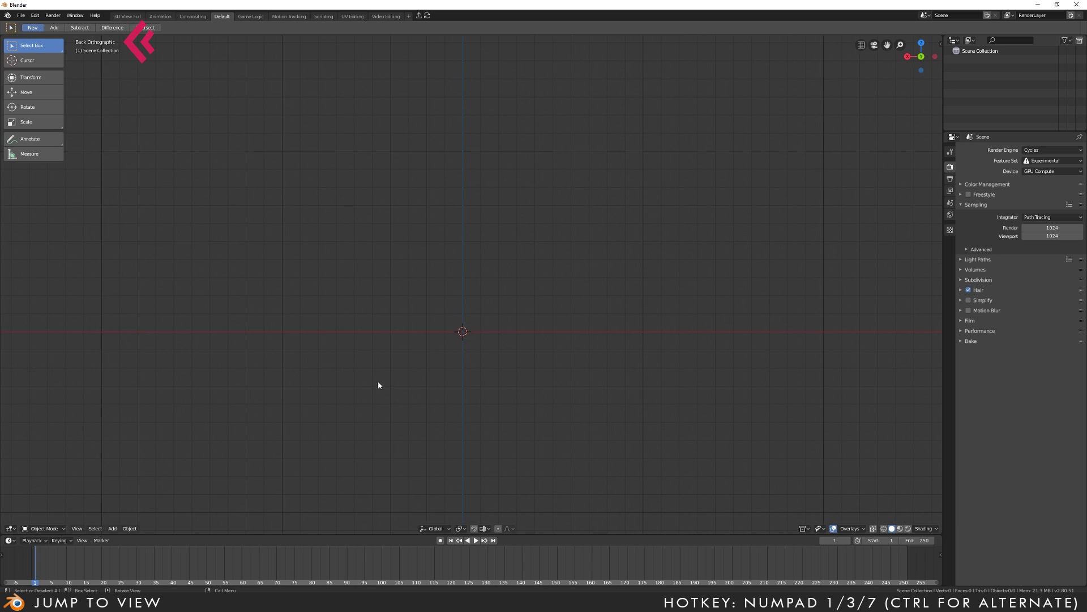
{"action": "key", "text": "KP_3"}
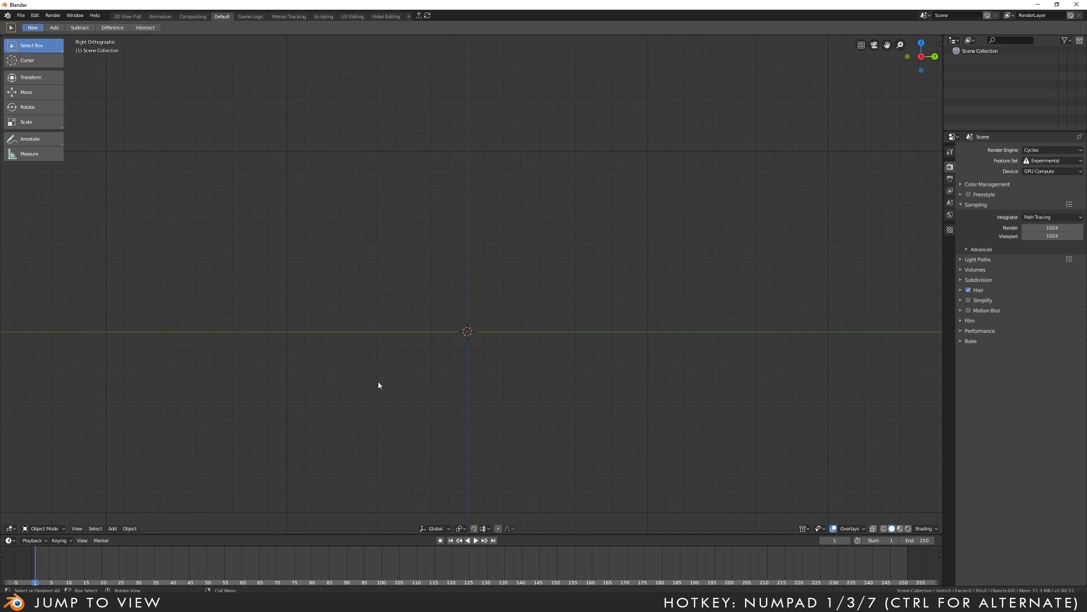
{"action": "key", "text": "ctrl+KP_3"}
{"action": "key", "text": "KP_7"}
{"action": "key", "text": "ctrl+KP_7"}
{"action": "middle_click_drag", "start_coordinate": [378, 386], "coordinate": [857, 383], "text": "alt"}
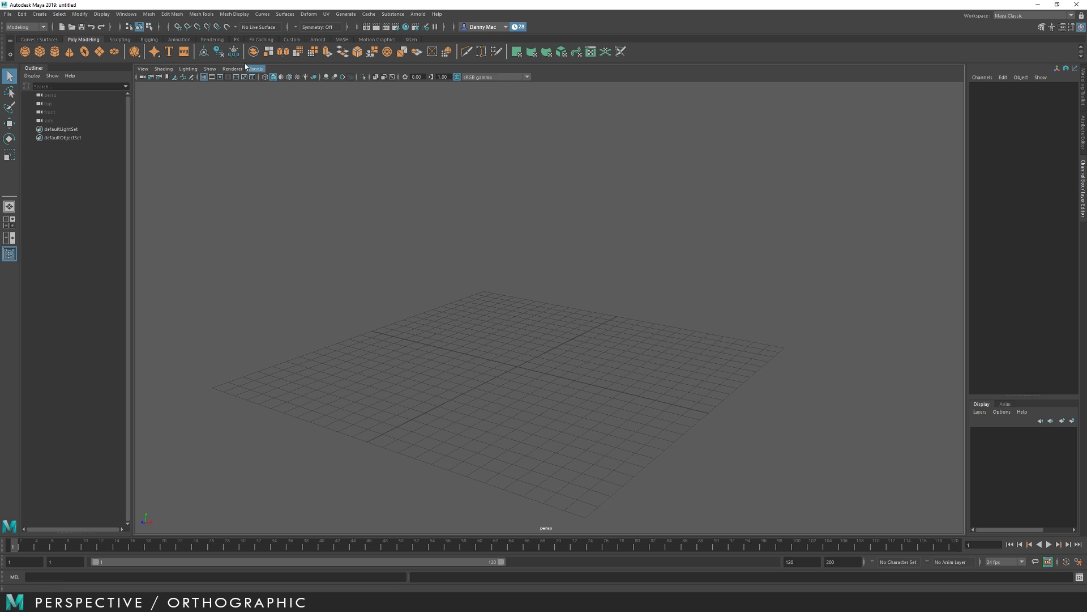
Create camera1 at the grid's centre with Panels > Perspective > New.
{"action": "left_click", "coordinate": [254, 71]}
{"action": "mouse_move", "coordinate": [294, 80]}
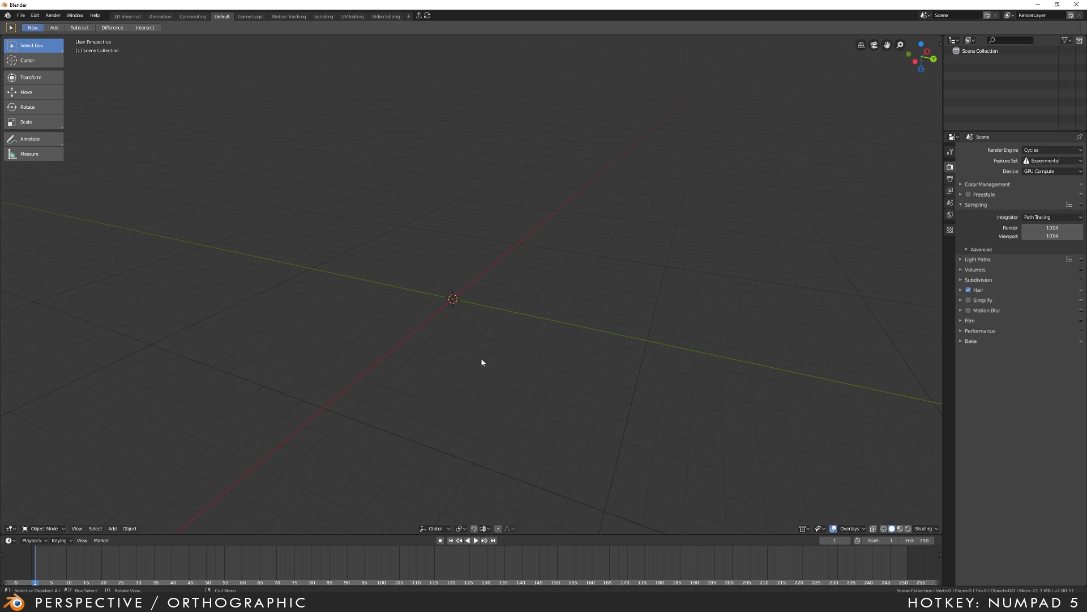
{"action": "key", "text": "KP_5"}
{"action": "key", "text": "KP_5"}
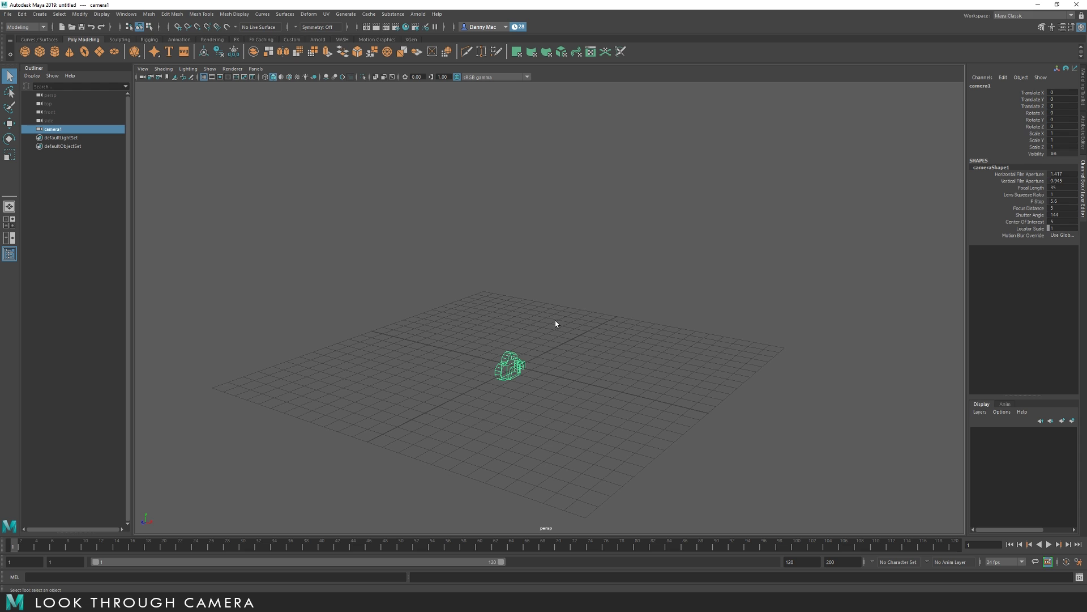
Look through camera1 via Panels > Perspective and Look Through Selected, then return to persp.
{"action": "left_click", "coordinate": [256, 68]}
{"action": "mouse_move", "coordinate": [273, 87]}
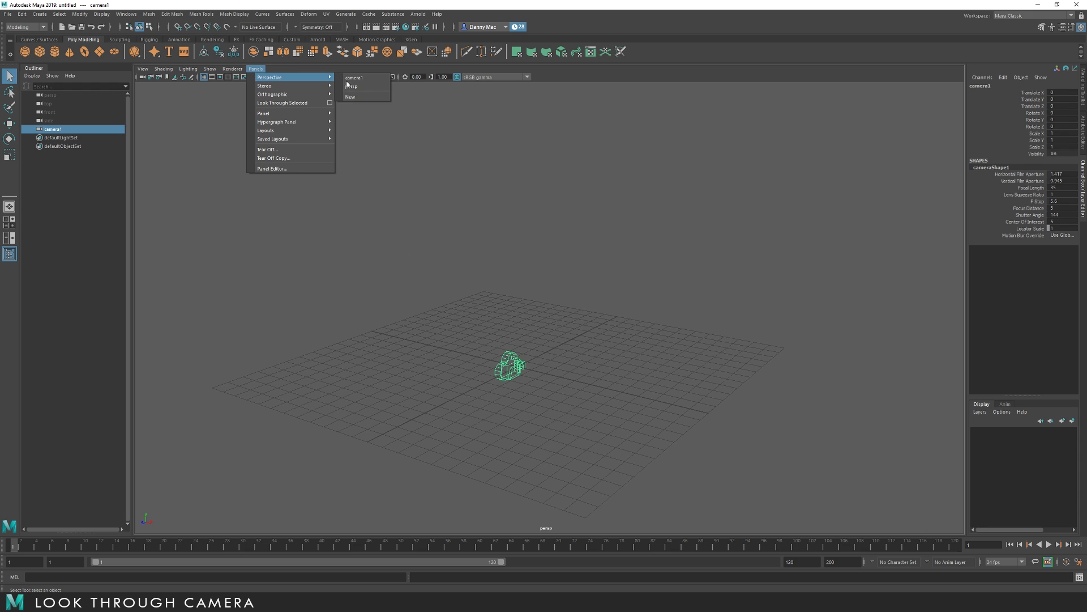
{"action": "left_click", "coordinate": [371, 80]}
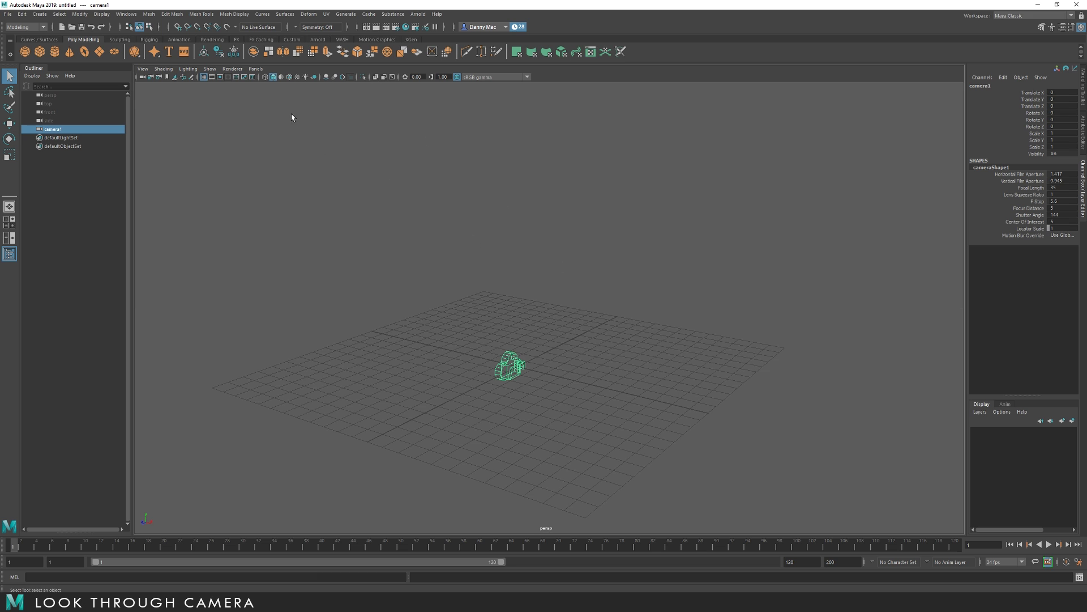
{"action": "left_click", "coordinate": [256, 69]}
{"action": "left_click", "coordinate": [294, 103]}
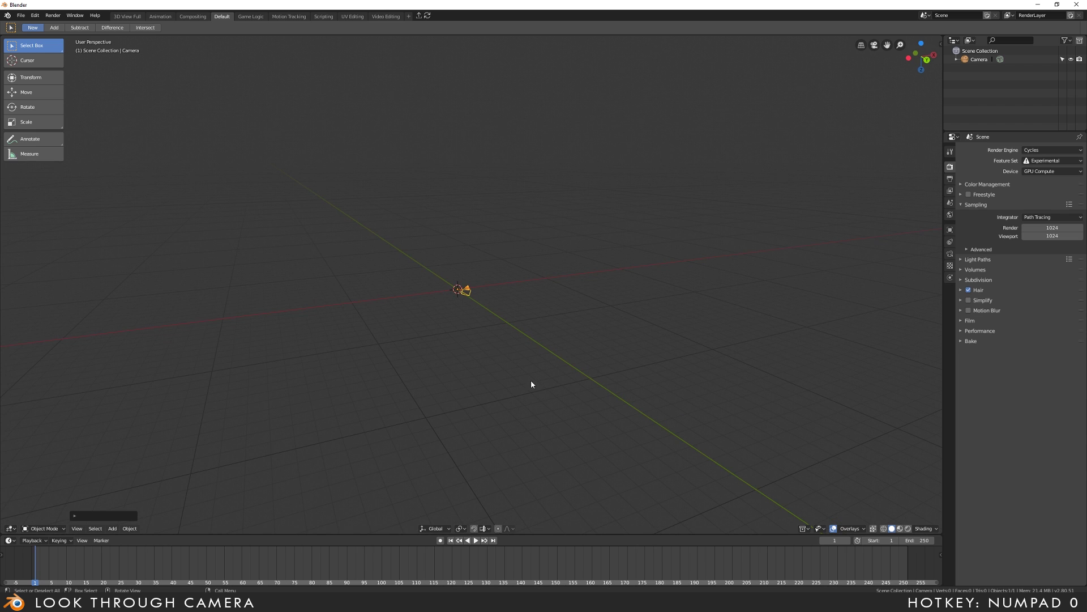
{"action": "key", "text": "KP_0"}
{"action": "key", "text": "KP_0"}
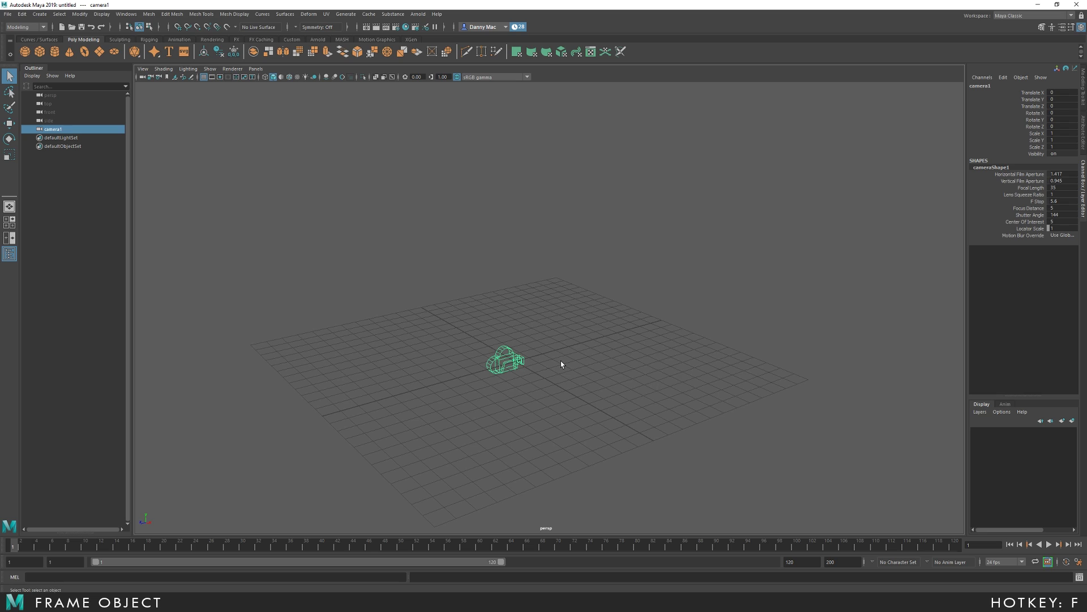
Frame camera1 with F, then show the Workspace list with Maya Classic still active.
{"action": "key", "text": "f"}
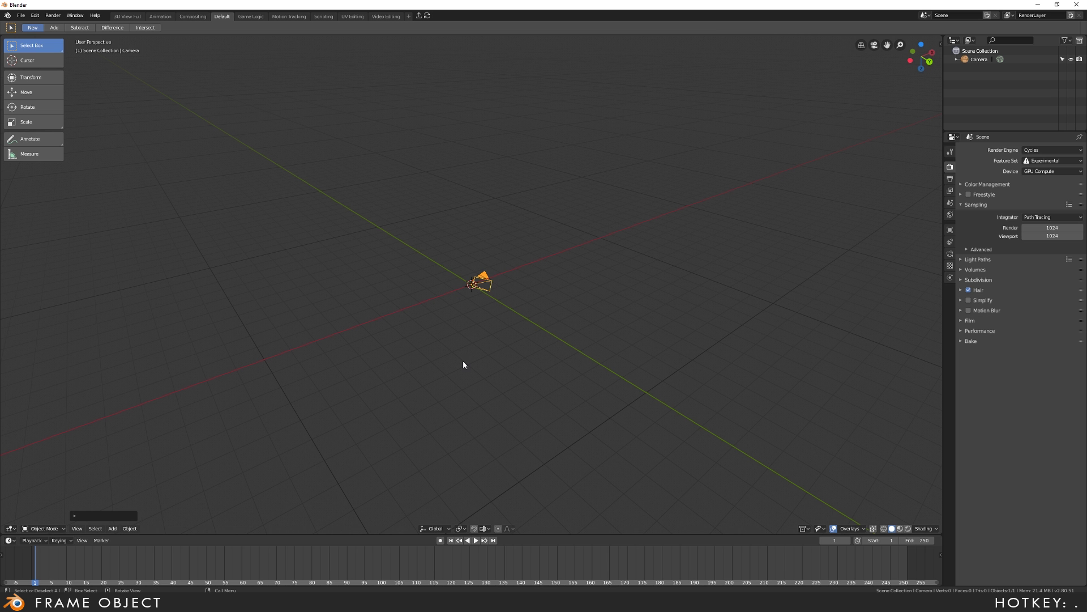
{"action": "key", "text": "KP_Decimal"}
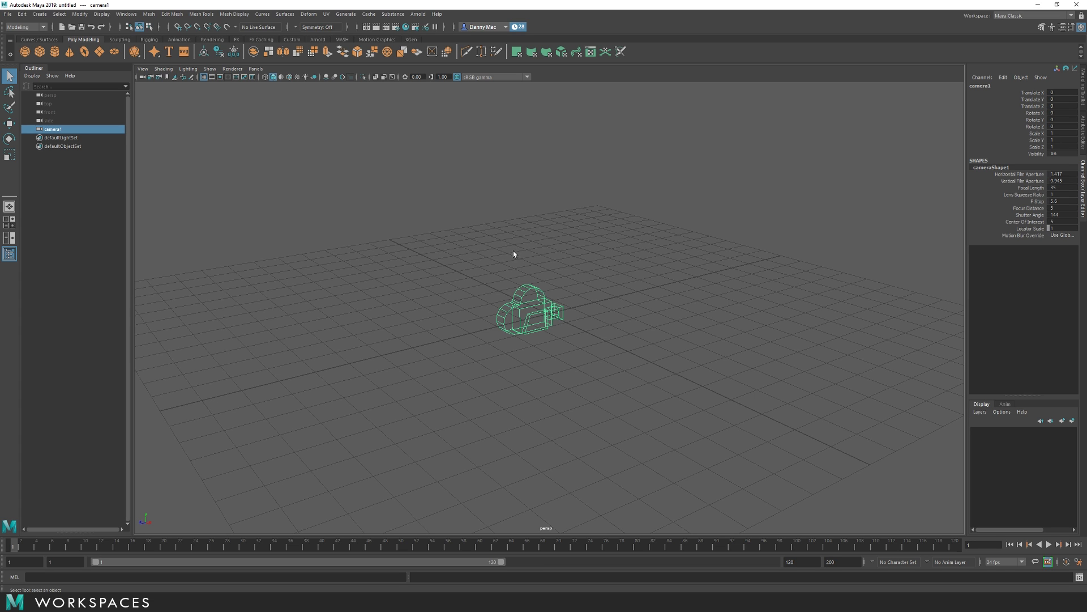
{"action": "left_click", "coordinate": [1064, 16]}
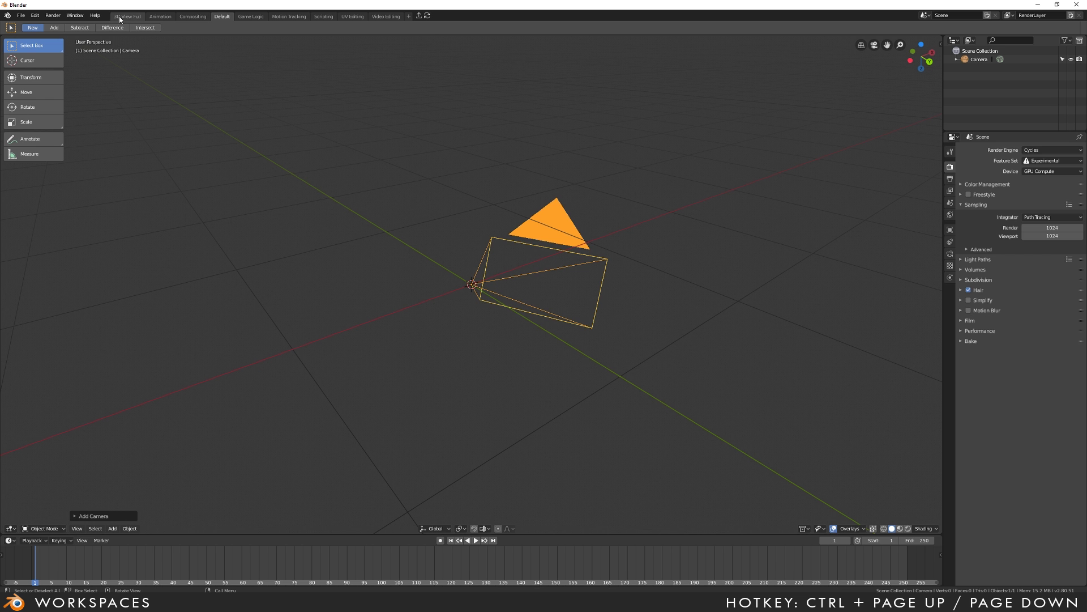
{"action": "left_click", "coordinate": [121, 17]}
{"action": "left_click", "coordinate": [151, 16]}
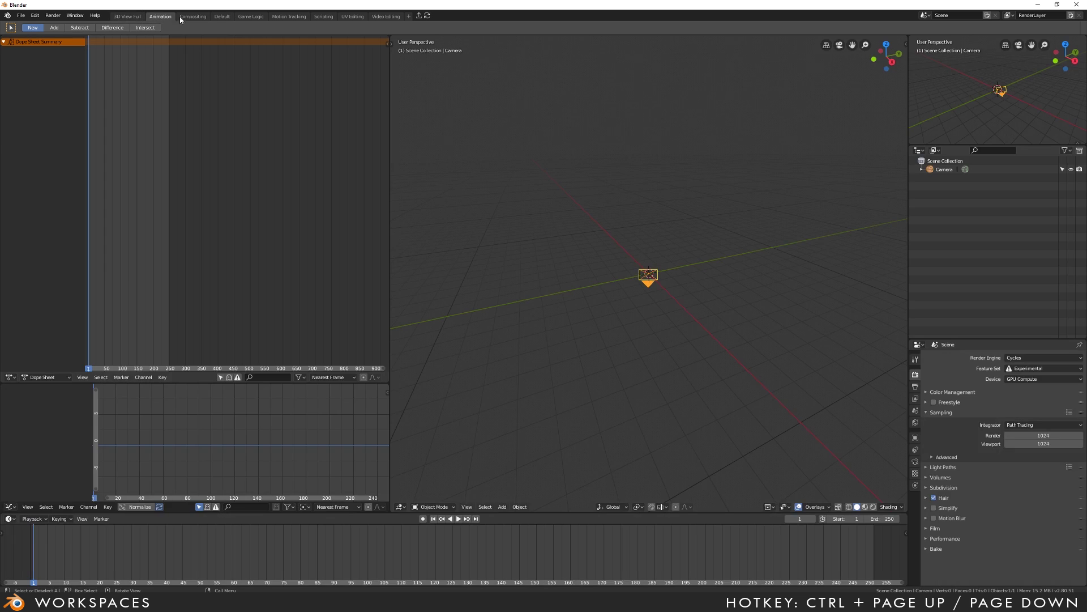
{"action": "left_click", "coordinate": [195, 17]}
{"action": "left_click", "coordinate": [225, 17]}
{"action": "left_click", "coordinate": [251, 17]}
{"action": "left_click", "coordinate": [289, 17]}
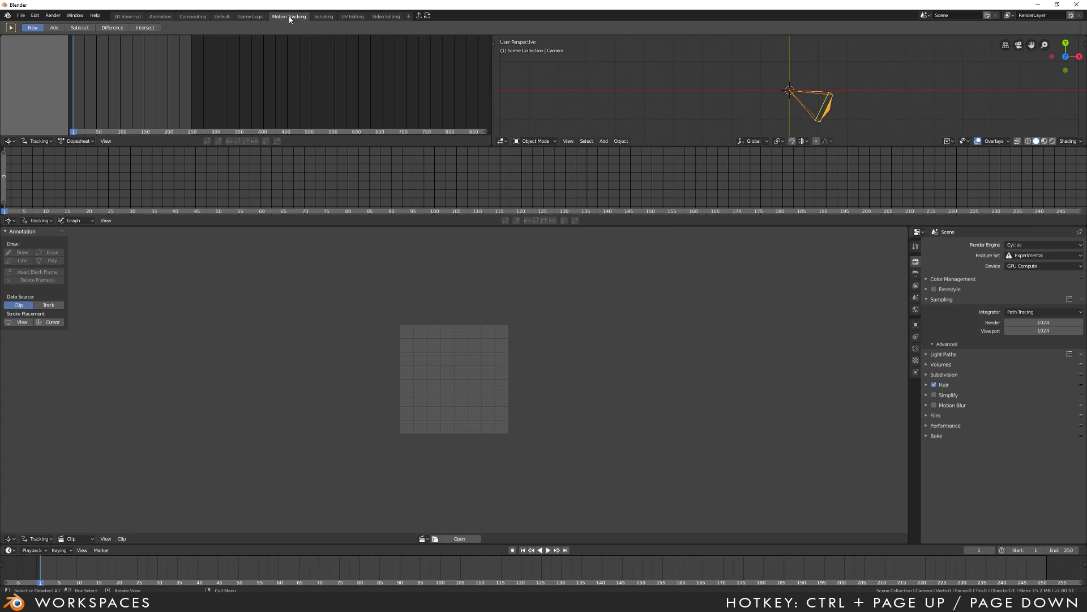
{"action": "left_click", "coordinate": [324, 17]}
{"action": "left_click", "coordinate": [221, 16]}
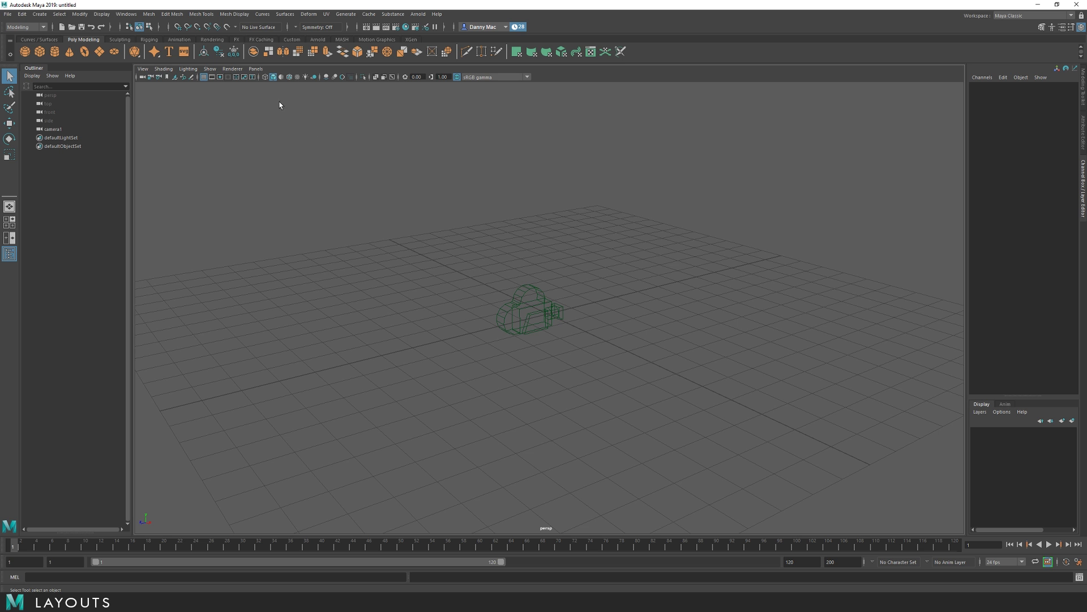
{"action": "left_click", "coordinate": [256, 69]}
Use Two Panes Side by Side, tear off the Persp View, and split Blender's 3D view in two.
{"action": "mouse_move", "coordinate": [290, 132]}
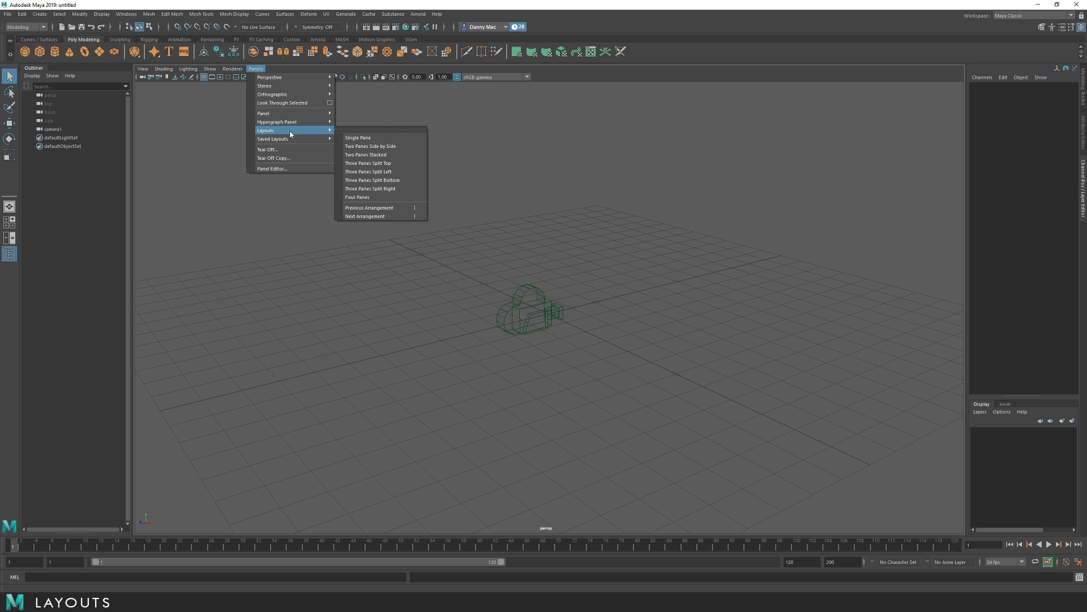
{"action": "left_click", "coordinate": [371, 146]}
{"action": "left_click", "coordinate": [256, 69]}
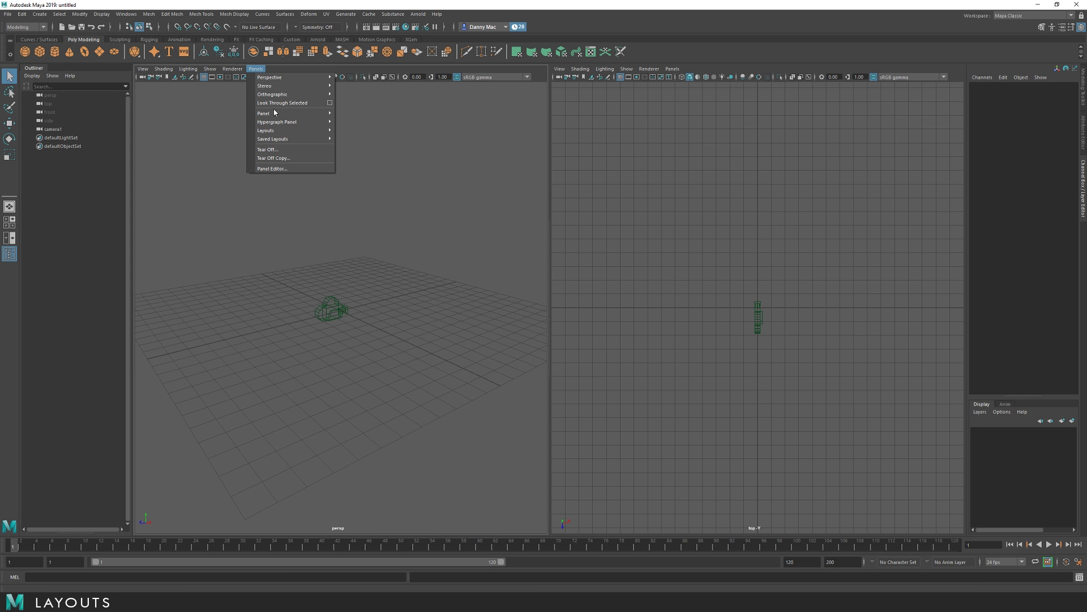
{"action": "left_click", "coordinate": [277, 149]}
{"action": "left_click_drag", "start_coordinate": [602, 174], "coordinate": [544, 170]}
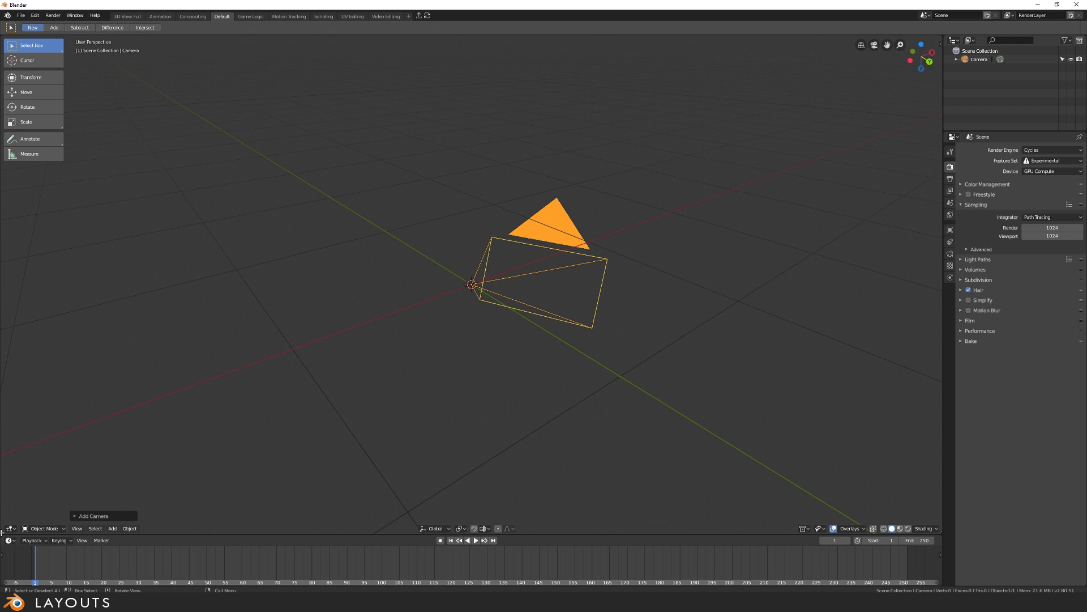
{"action": "left_click_drag", "start_coordinate": [2, 531], "coordinate": [496, 511]}
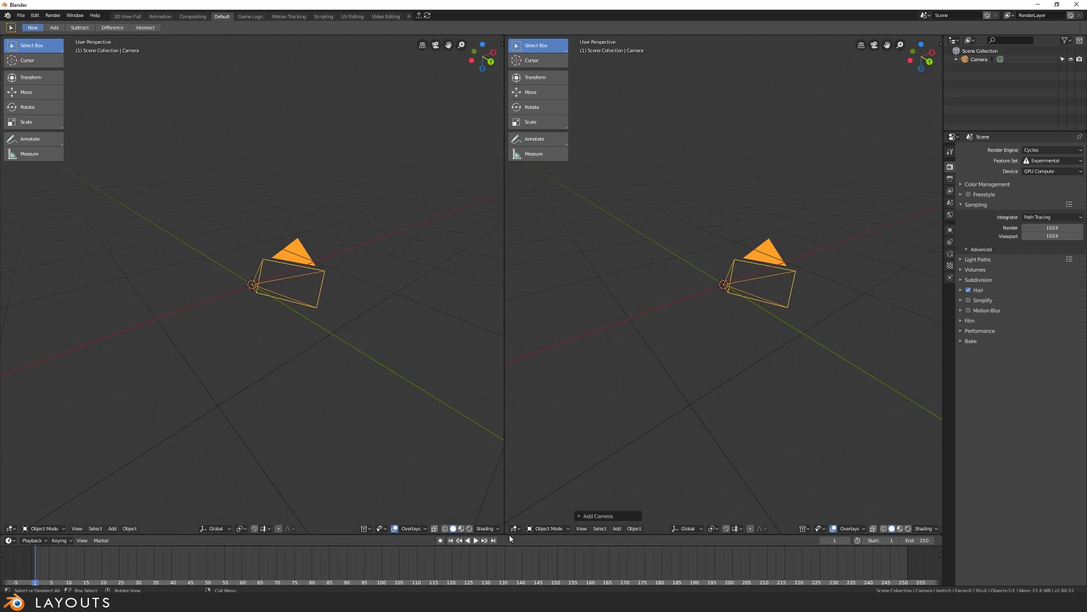
Enlarge the timeline area and split the 3D viewport into two side-by-side views, widening the left one.
{"action": "left_click_drag", "start_coordinate": [510, 534], "coordinate": [458, 406]}
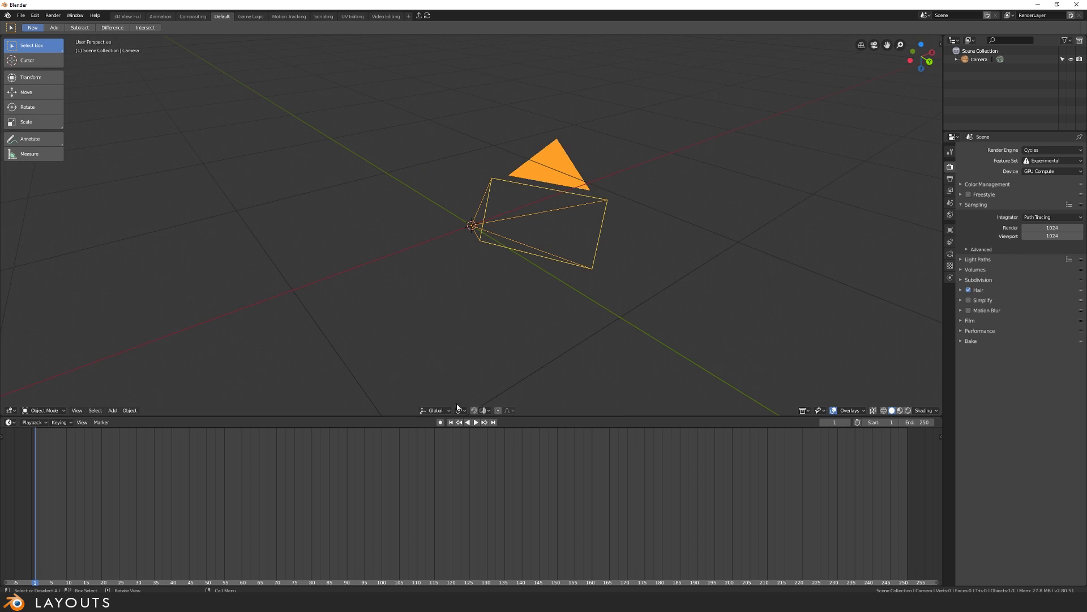
{"action": "right_click", "coordinate": [625, 416]}
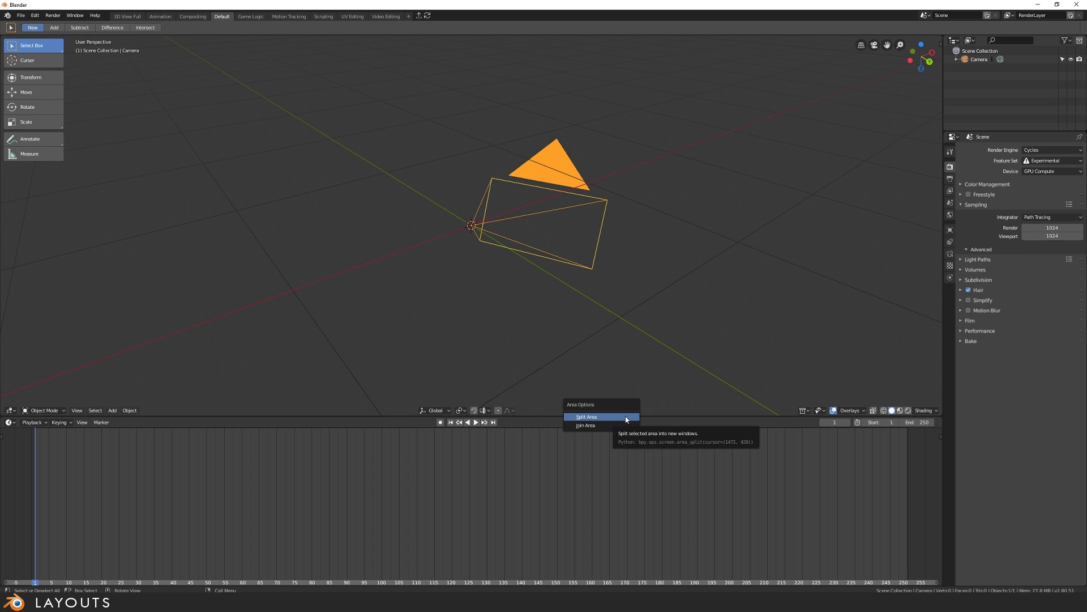
{"action": "left_click", "coordinate": [626, 418]}
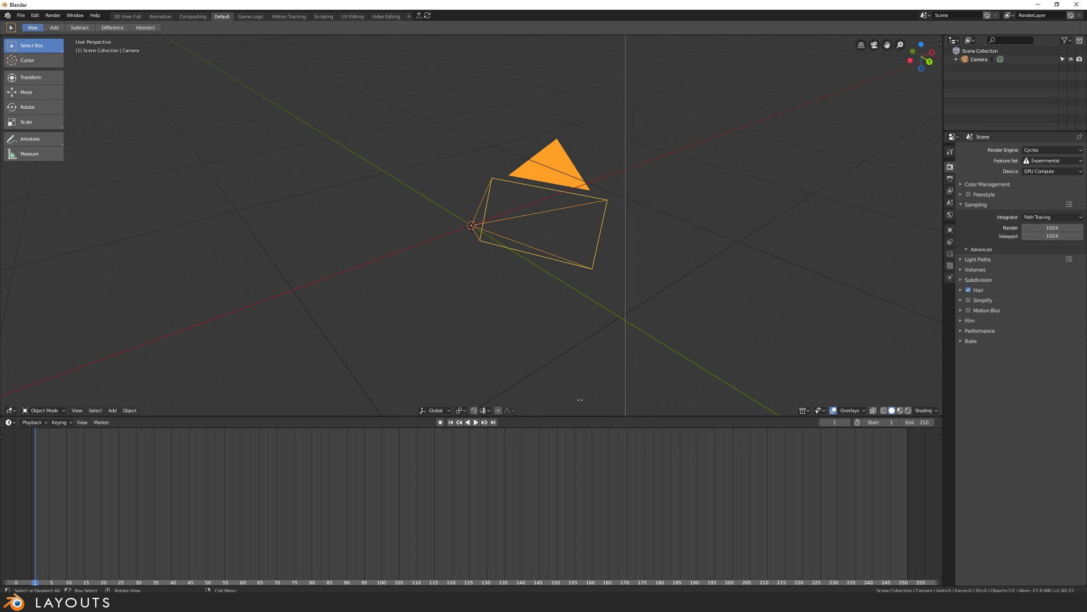
{"action": "left_click", "coordinate": [263, 378]}
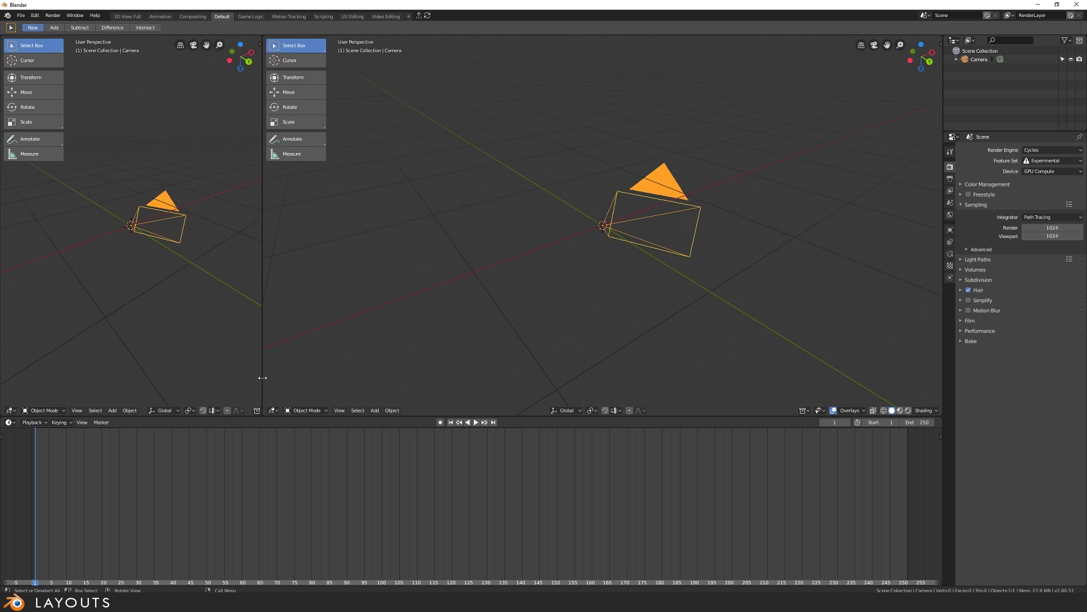
{"action": "left_click_drag", "start_coordinate": [265, 343], "coordinate": [376, 374]}
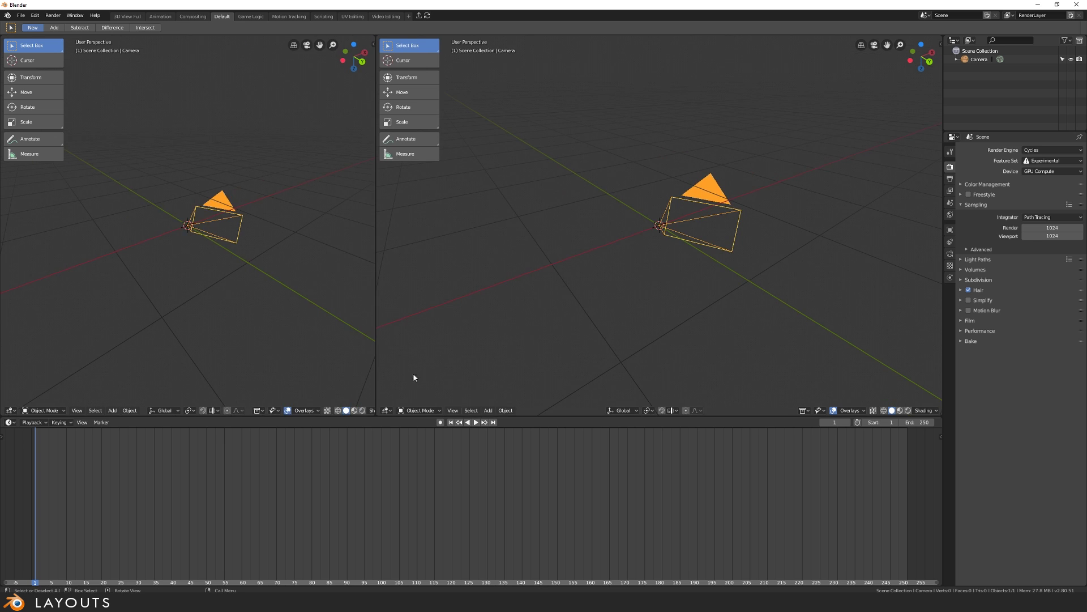
Join the two viewports back into a single 3D view.
{"action": "right_click", "coordinate": [375, 381]}
{"action": "left_click", "coordinate": [358, 390]}
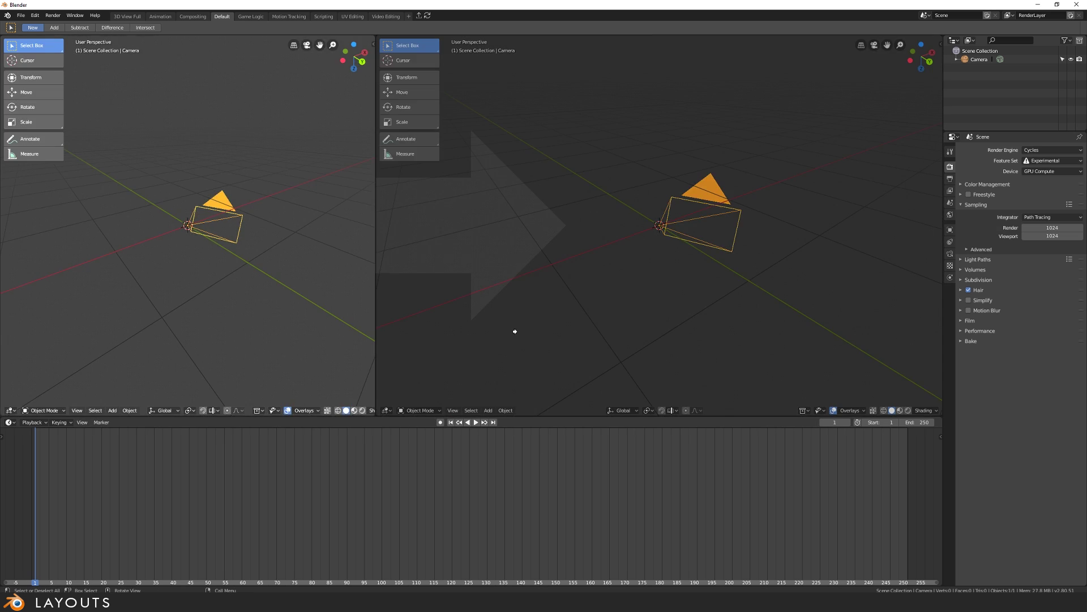
{"action": "left_click", "coordinate": [515, 331]}
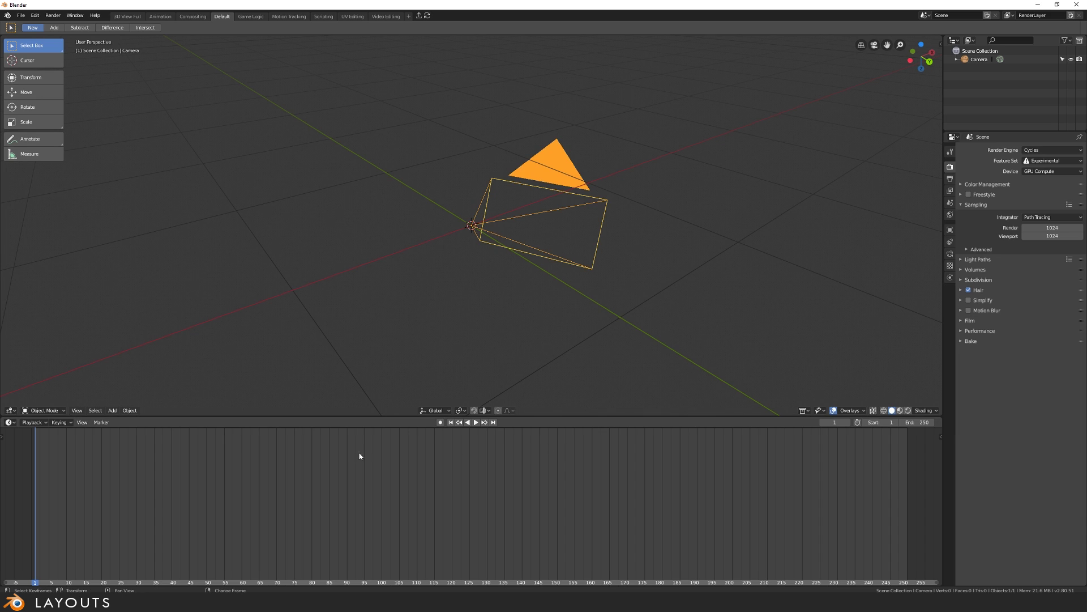
Change the bottom timeline area to a Shader Editor, then to an Outliner.
{"action": "left_click", "coordinate": [11, 423]}
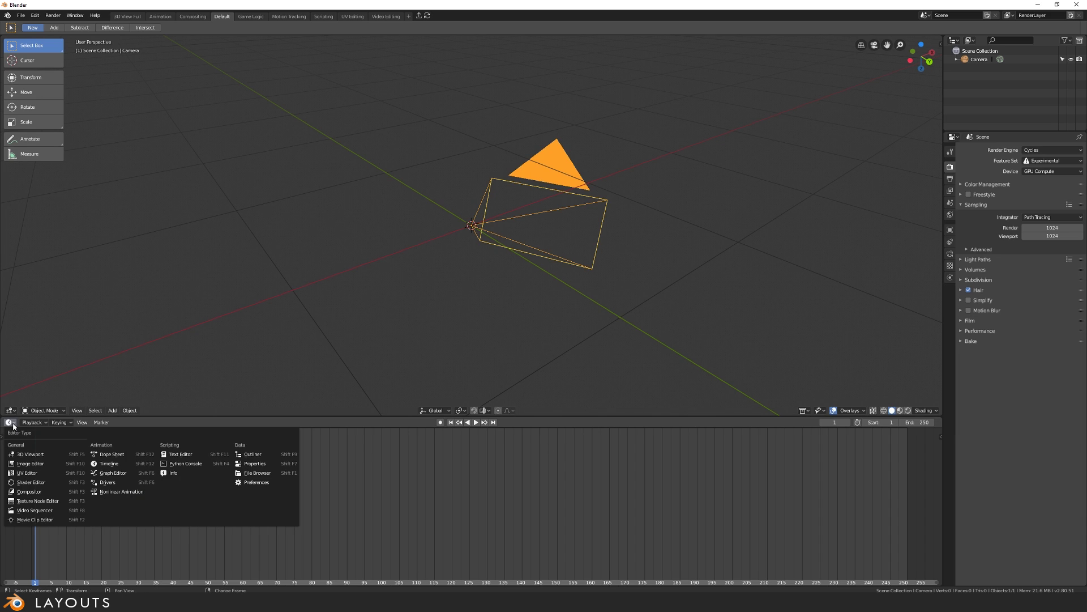
{"action": "left_click", "coordinate": [32, 482]}
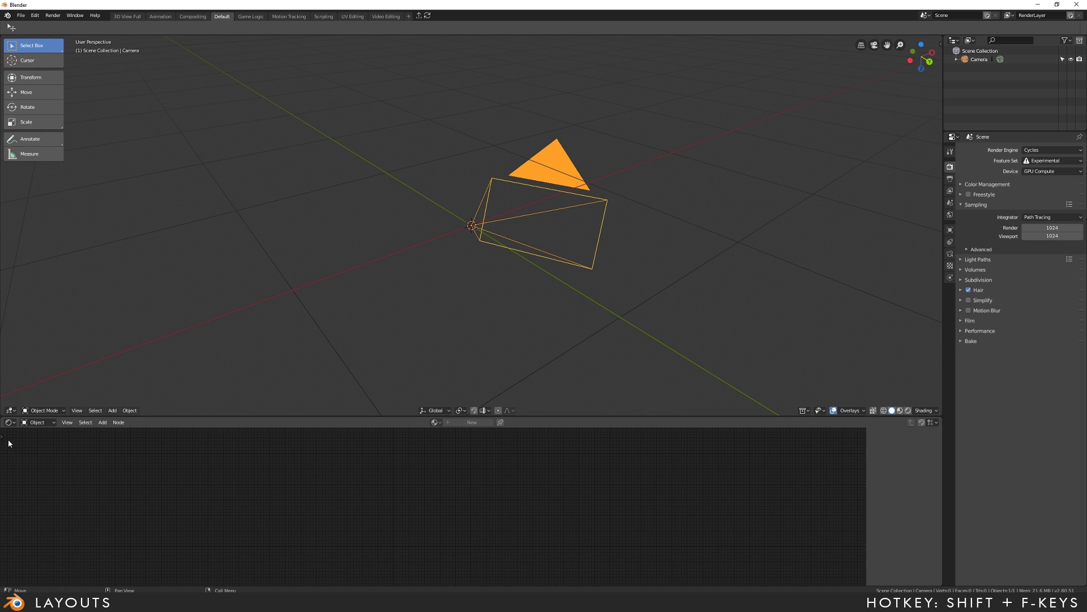
{"action": "left_click", "coordinate": [11, 423]}
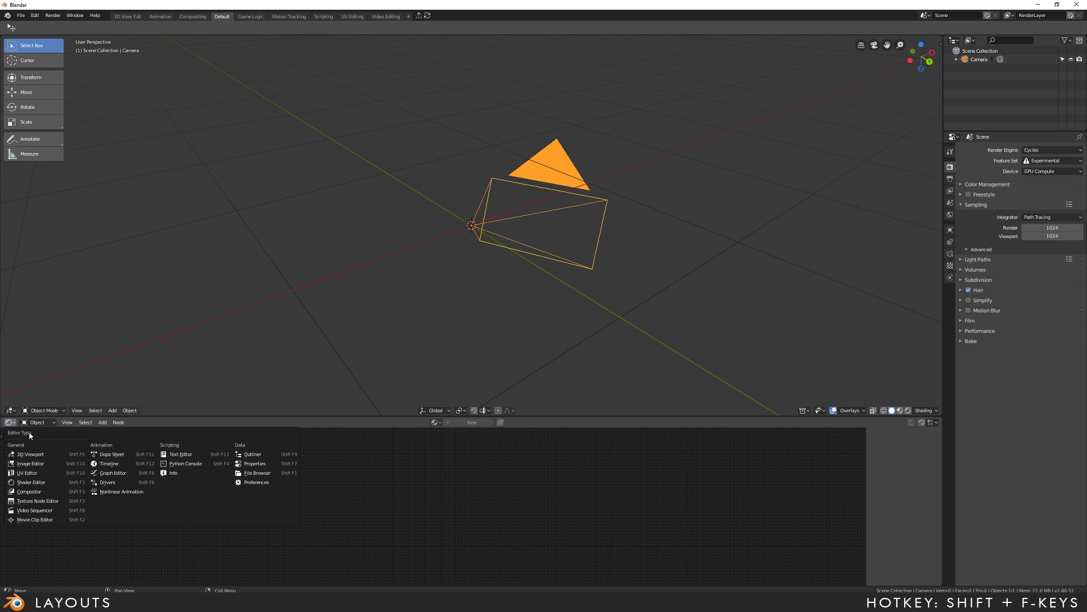
{"action": "left_click", "coordinate": [252, 455]}
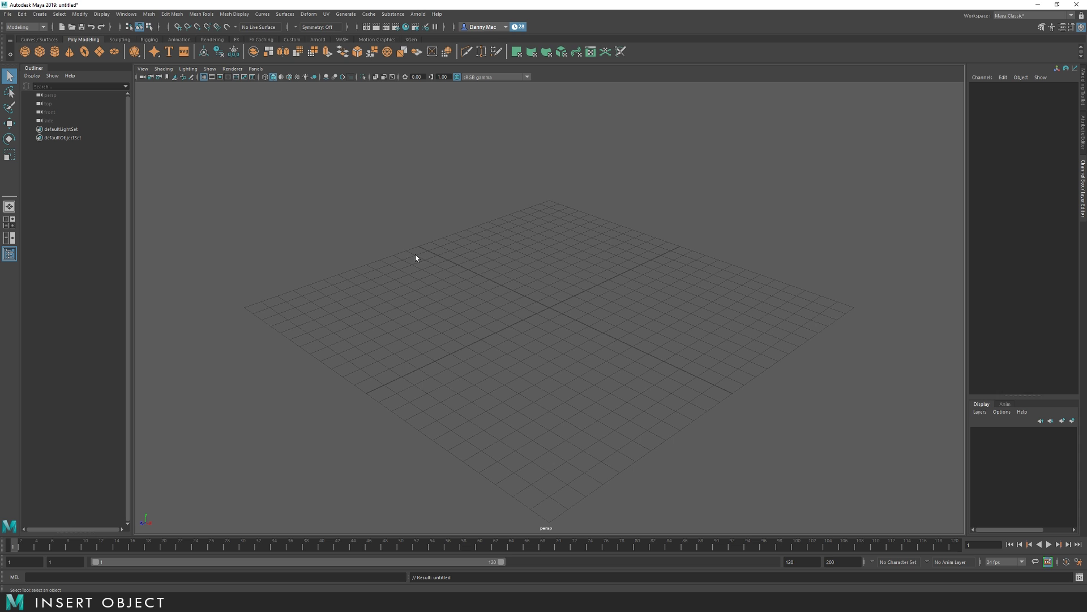
In Maya, view the Curves / Surfaces shelf, return to Poly Modeling and create a polygon cube.
{"action": "left_click", "coordinate": [38, 40]}
{"action": "left_click", "coordinate": [84, 39]}
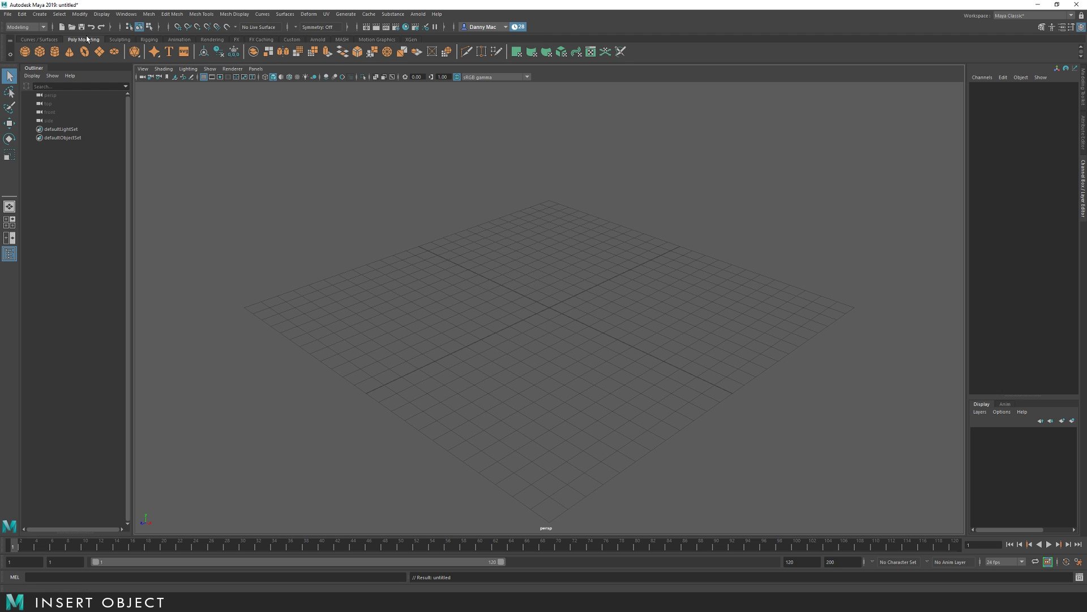
{"action": "left_click", "coordinate": [40, 52]}
{"action": "left_click", "coordinate": [40, 13]}
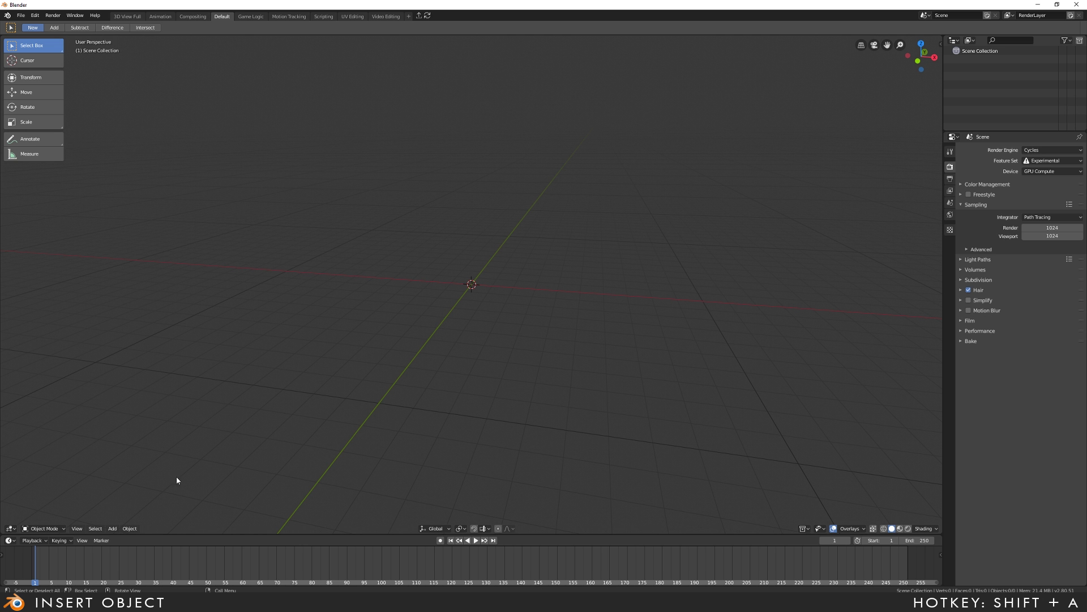
Add a mesh cube to the Blender scene via Shift+A.
{"action": "left_click", "coordinate": [113, 530]}
{"action": "key", "text": "shift+a"}
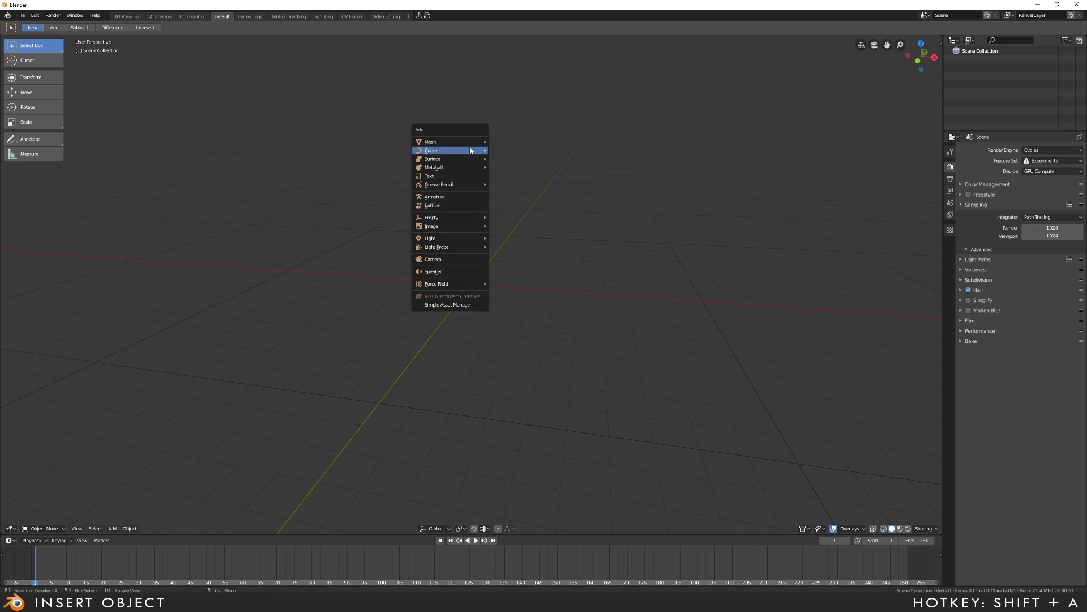
{"action": "mouse_move", "coordinate": [470, 144]}
{"action": "left_click", "coordinate": [516, 150]}
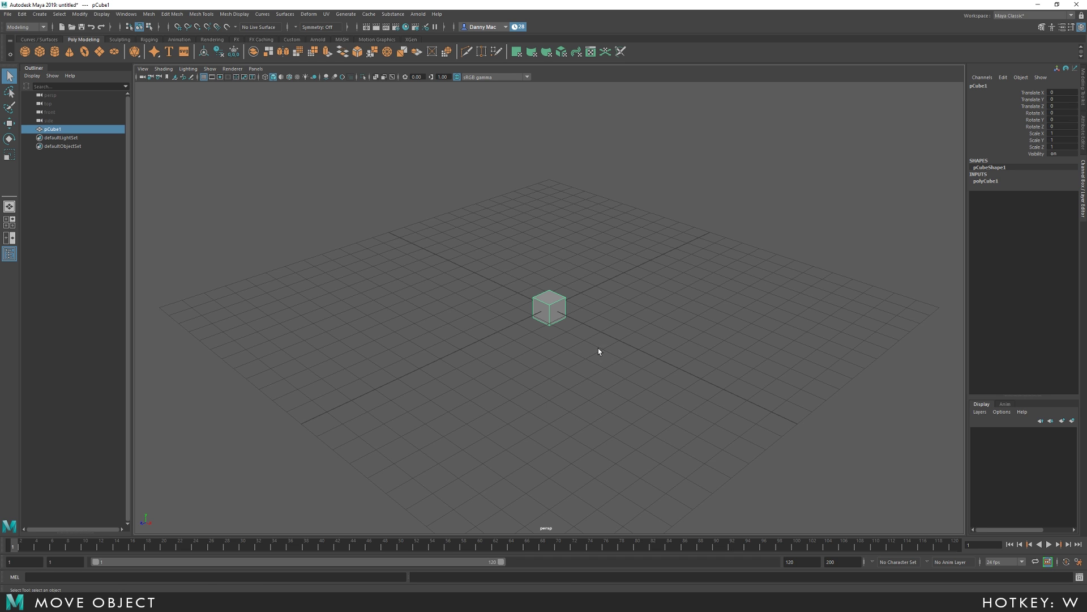
Move the cube along the grid to X -2.189.
{"action": "key", "text": "w"}
{"action": "left_click_drag", "start_coordinate": [570, 291], "coordinate": [537, 273]}
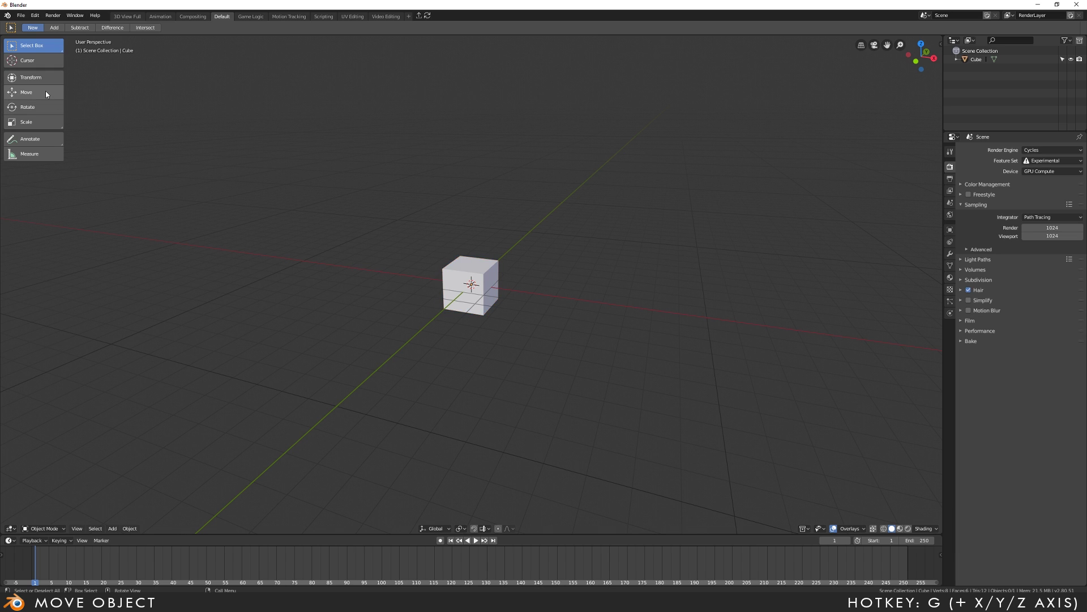
{"action": "left_click", "coordinate": [46, 93]}
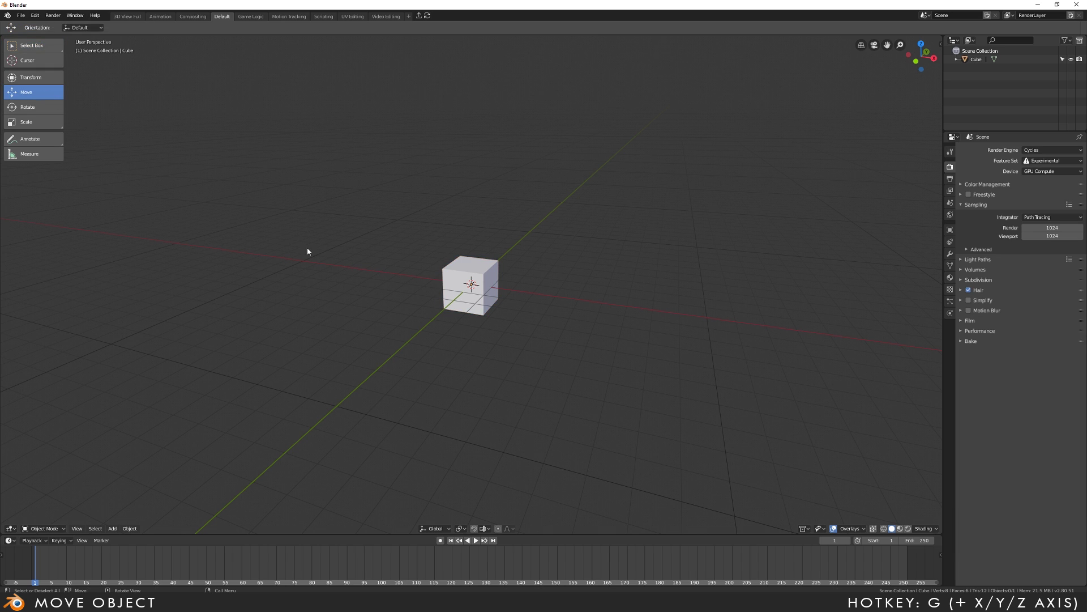
Orbit the view, select the cube and shift it within an axis-locked plane.
{"action": "right_click", "coordinate": [396, 268]}
{"action": "middle_click_drag", "start_coordinate": [431, 272], "coordinate": [501, 272]}
{"action": "left_click", "coordinate": [502, 268]}
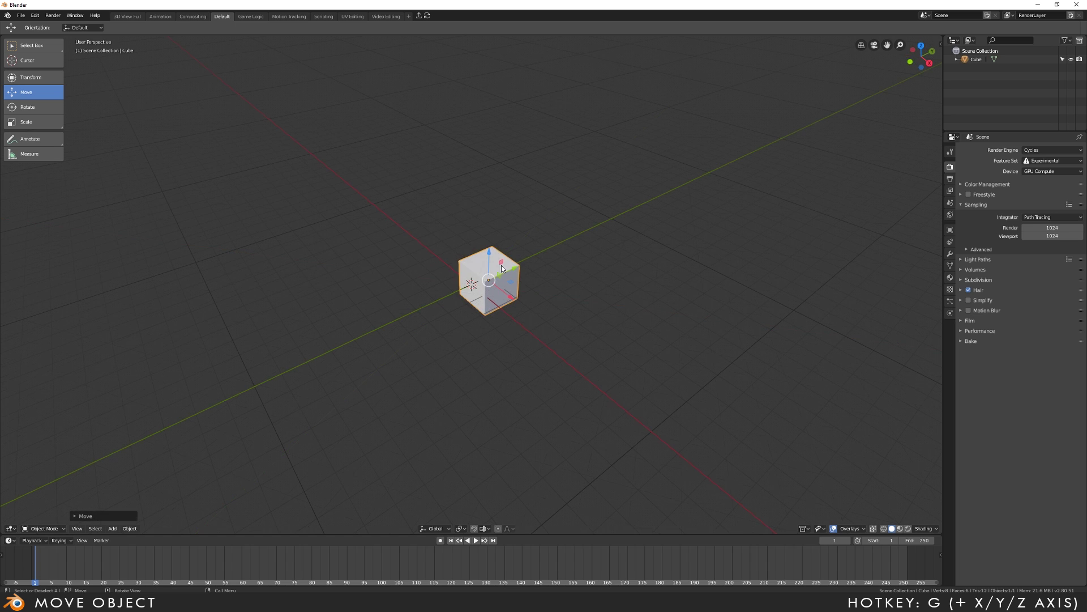
{"action": "left_click_drag", "start_coordinate": [502, 266], "coordinate": [495, 263]}
{"action": "middle_click_drag", "start_coordinate": [585, 305], "coordinate": [572, 293]}
Grab the cube and slide it along the Z, Y and X axes, then rotate it freely.
{"action": "key", "text": "g"}
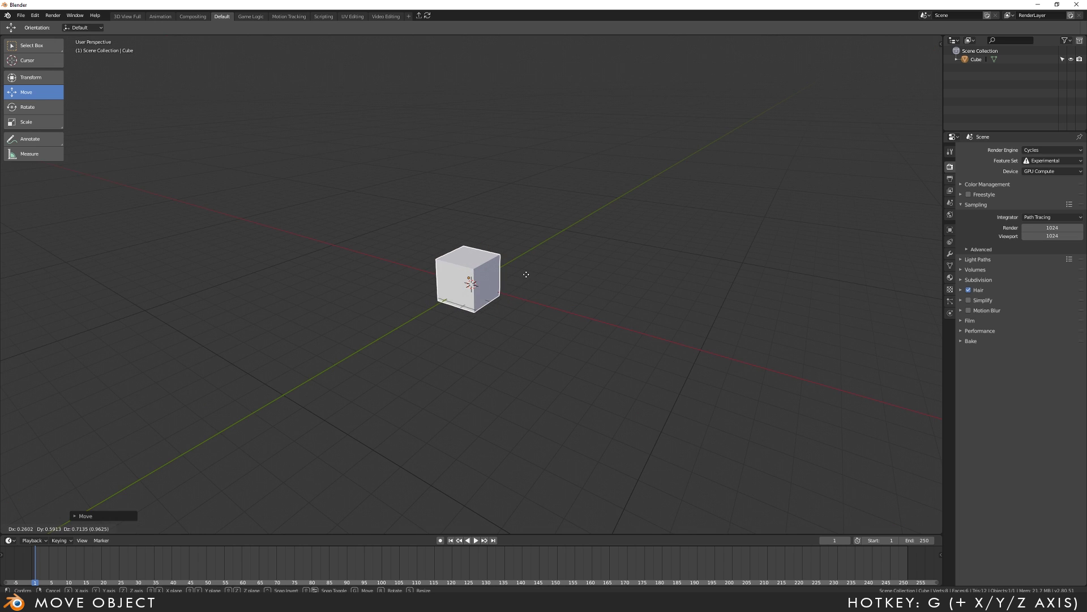
{"action": "key", "text": "z"}
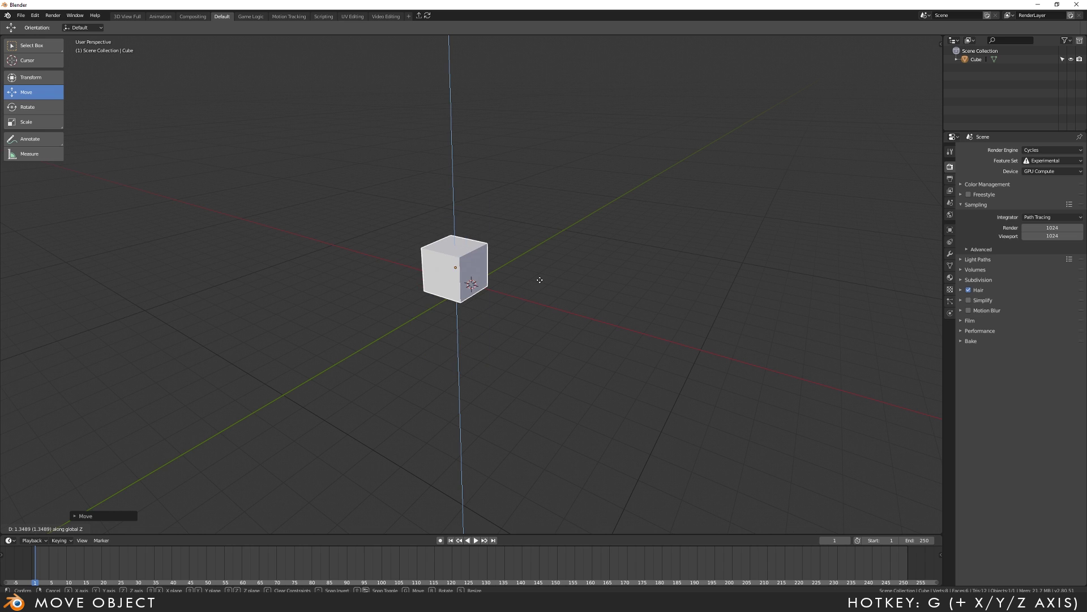
{"action": "key", "text": "y"}
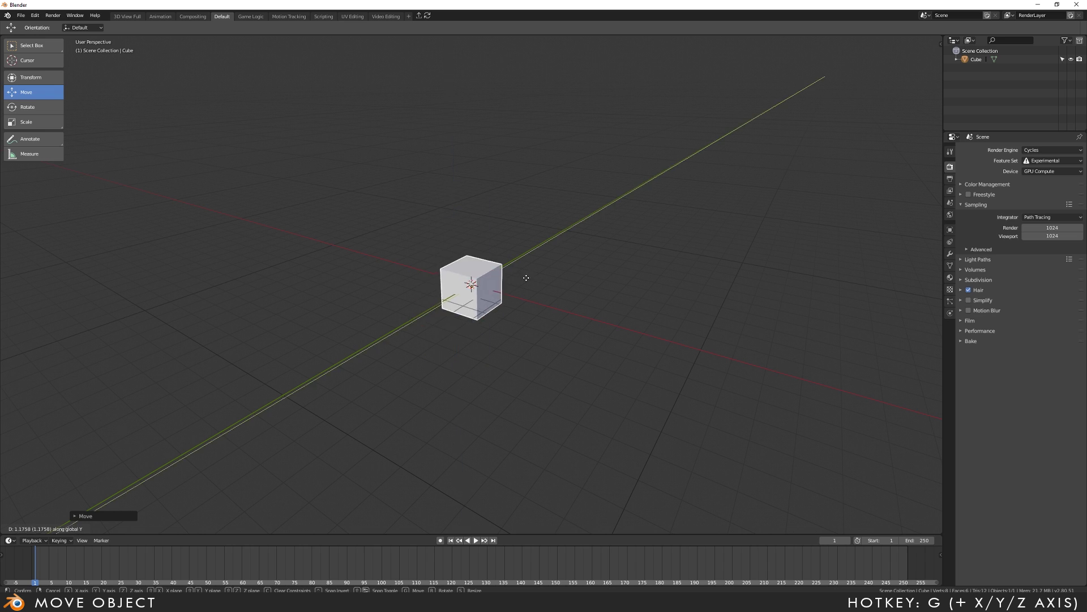
{"action": "key", "text": "x"}
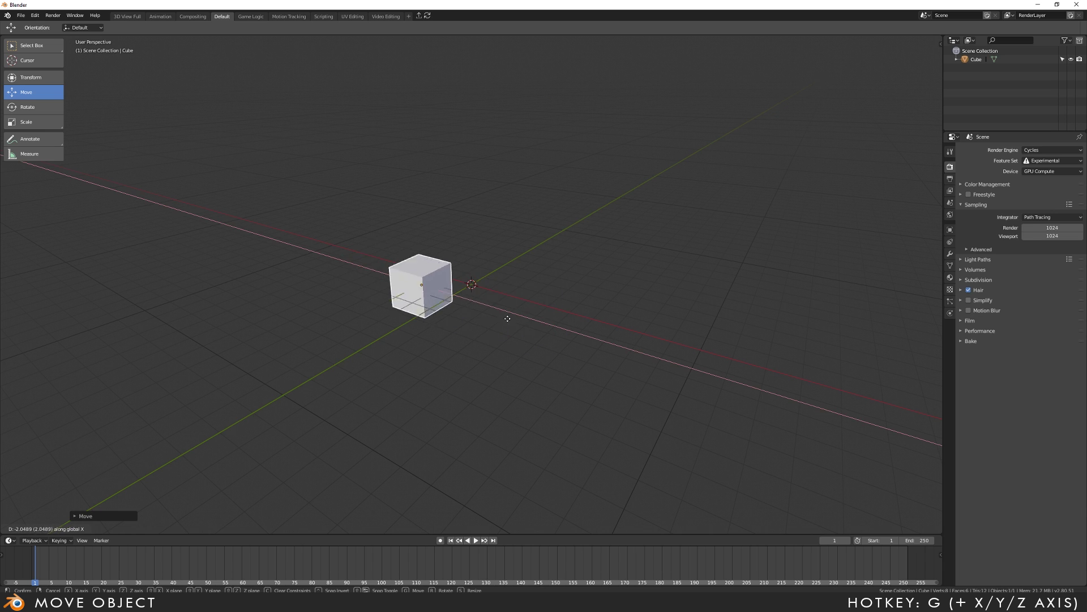
{"action": "key", "text": "y"}
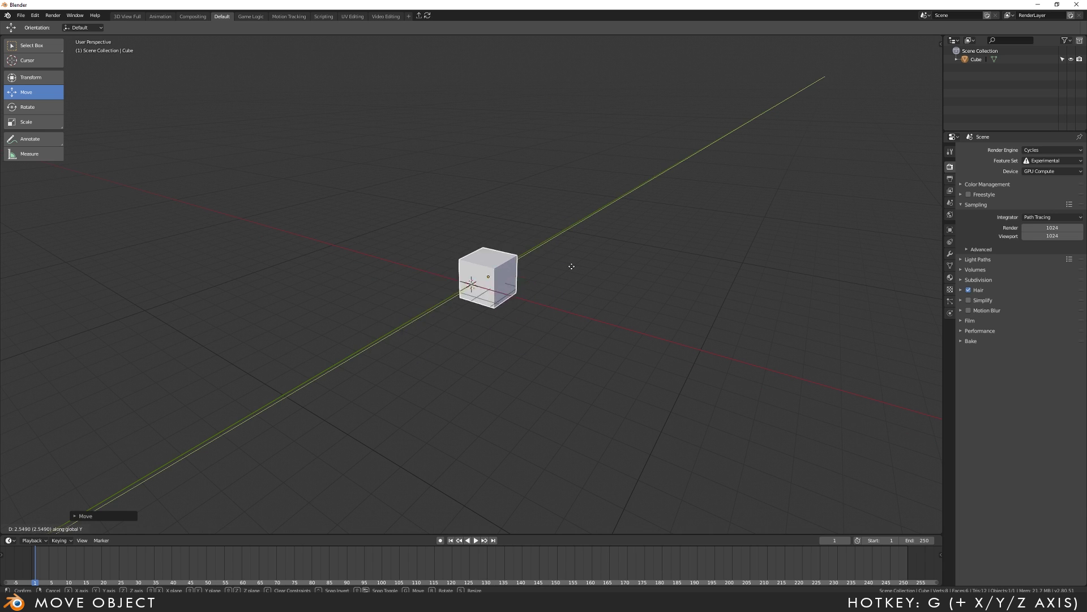
{"action": "key", "text": "z"}
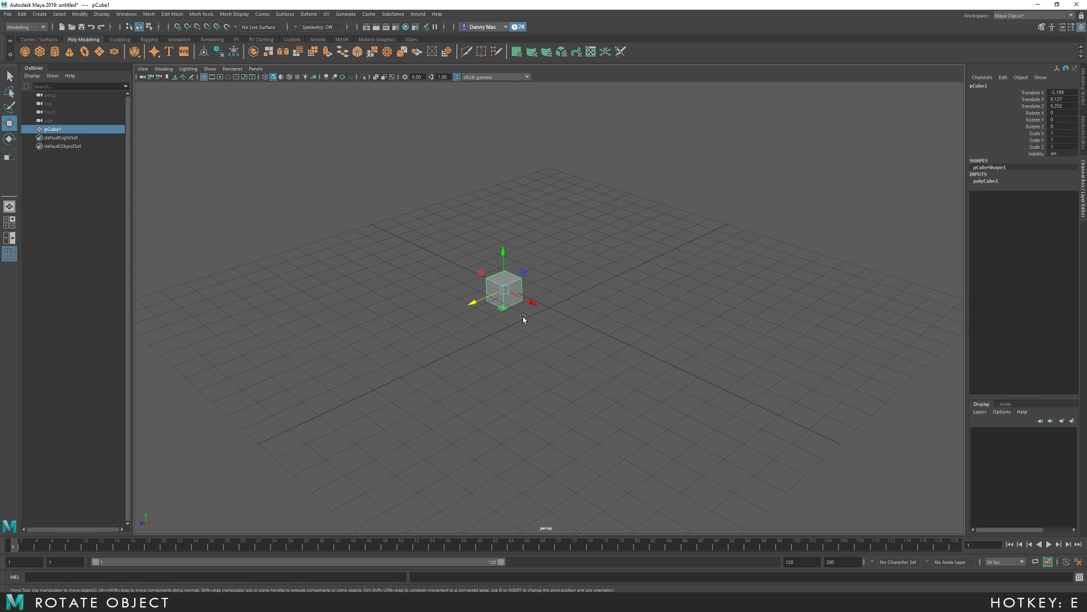
{"action": "key", "text": "e"}
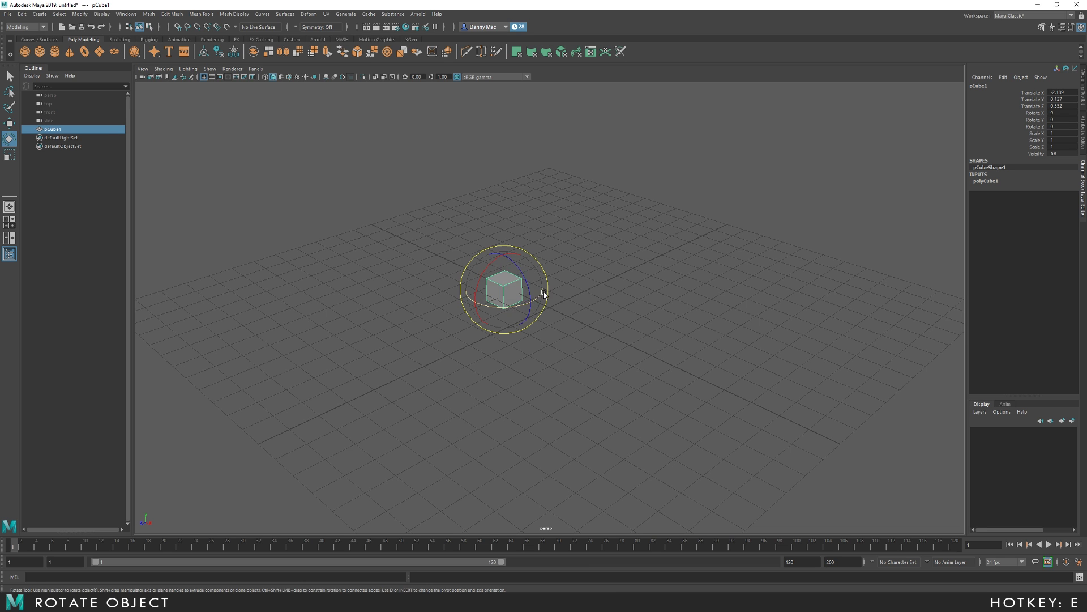
{"action": "mouse_move", "coordinate": [521, 285]}
{"action": "left_mouse_down"}
{"action": "mouse_move", "coordinate": [515, 271]}
{"action": "mouse_move", "coordinate": [511, 331]}
{"action": "mouse_move", "coordinate": [515, 287]}
{"action": "left_mouse_up"}
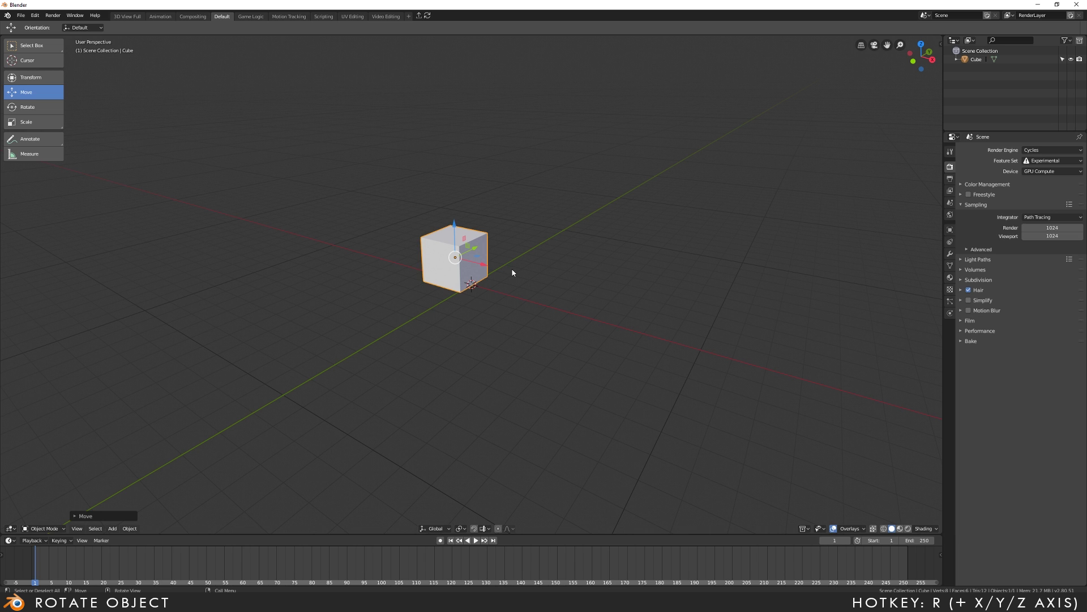
Rotate the cube constrained to X, Y and Z axes, confirm, then shrink it uniformly to 0.944.
{"action": "key", "text": "shift+space"}
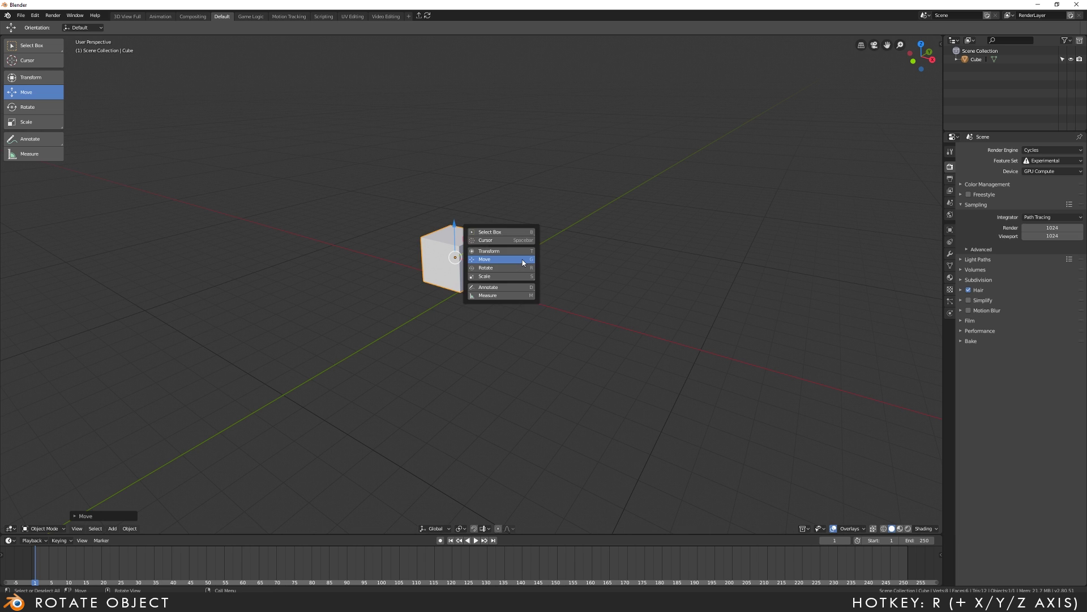
{"action": "key", "text": "r"}
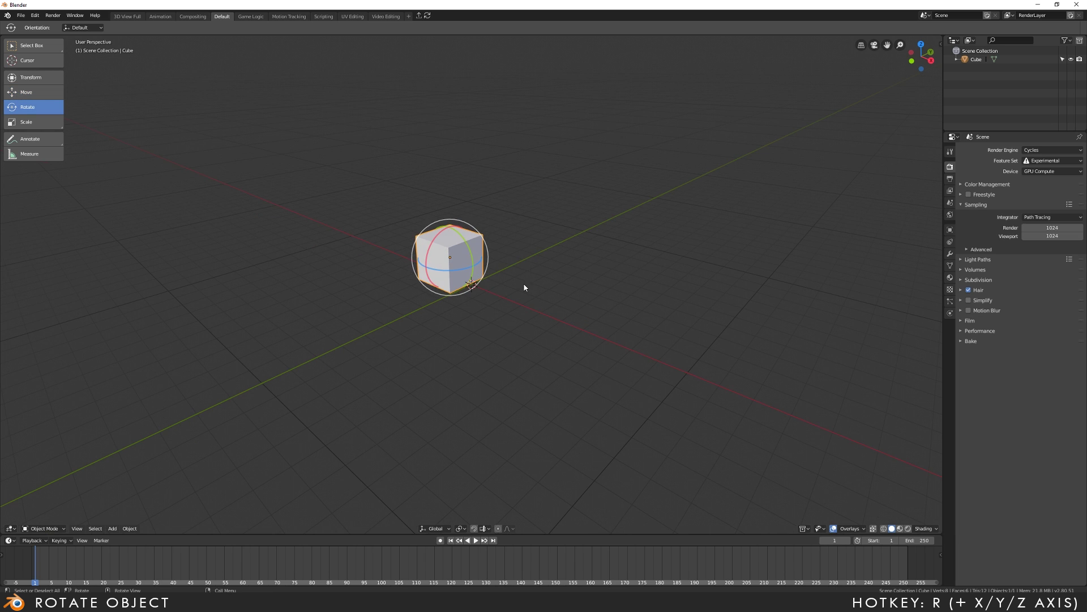
{"action": "key", "text": "r"}
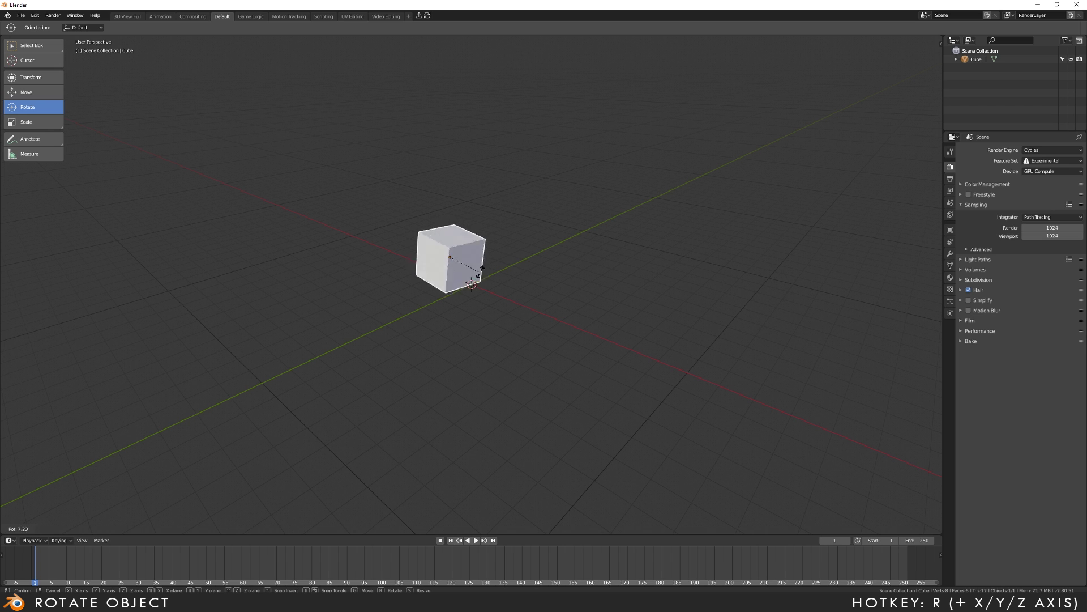
{"action": "key", "text": "x"}
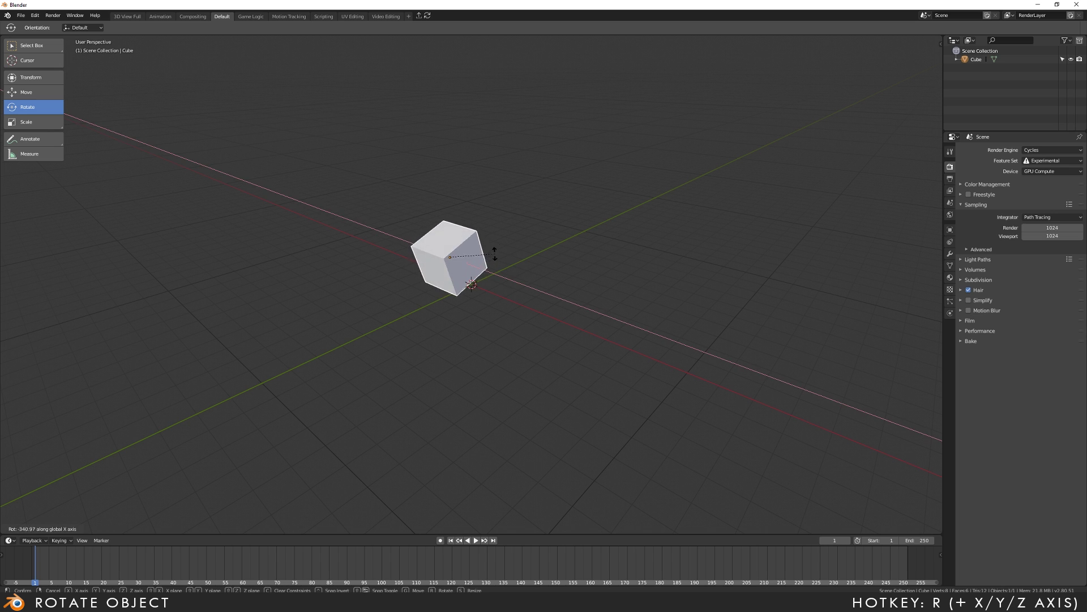
{"action": "key", "text": "y"}
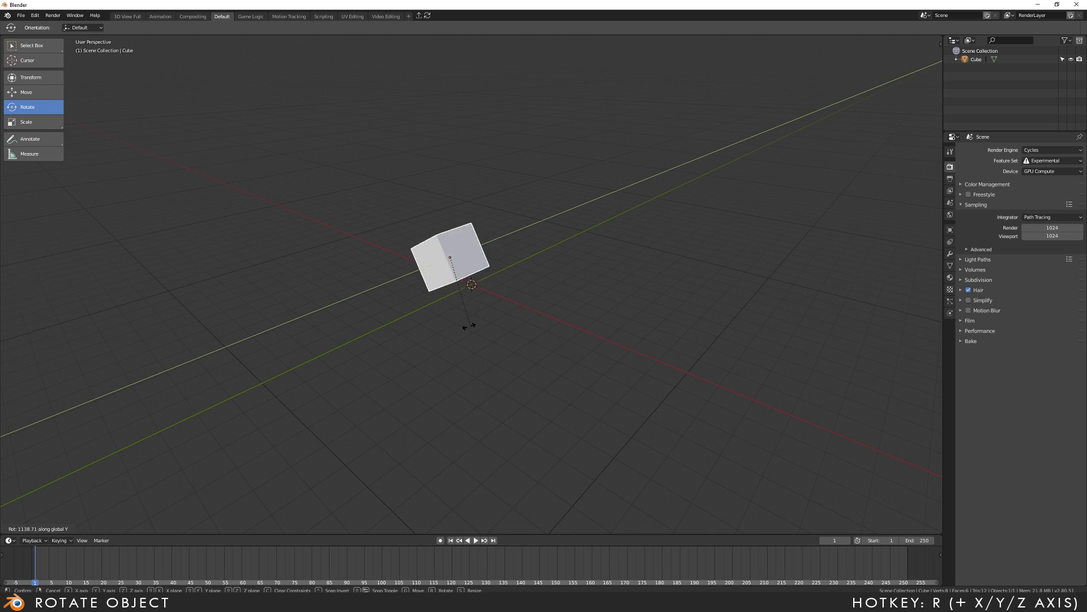
{"action": "key", "text": "z"}
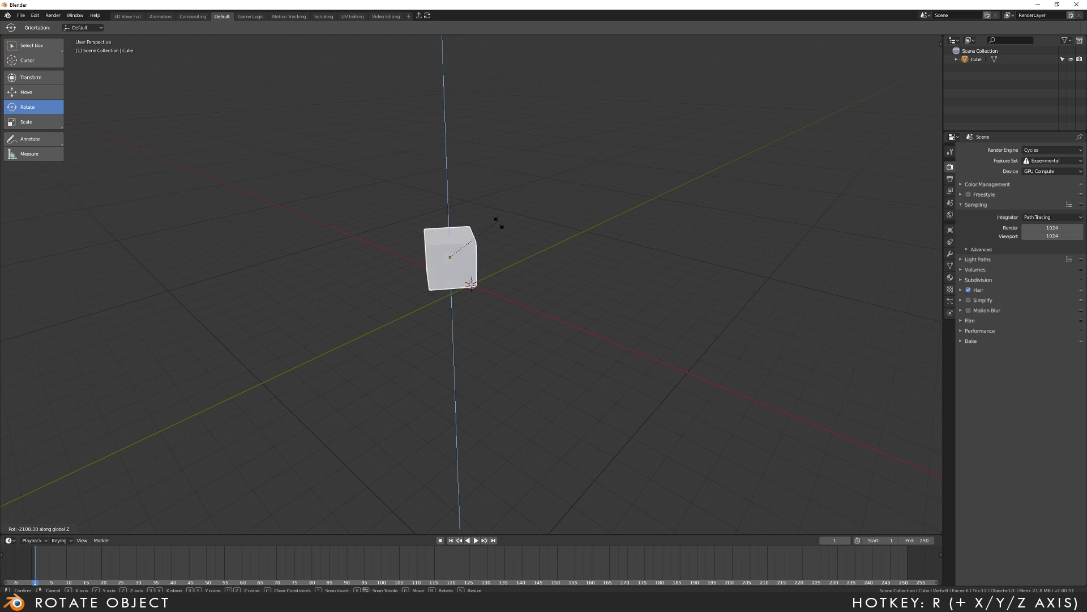
{"action": "key", "text": "x"}
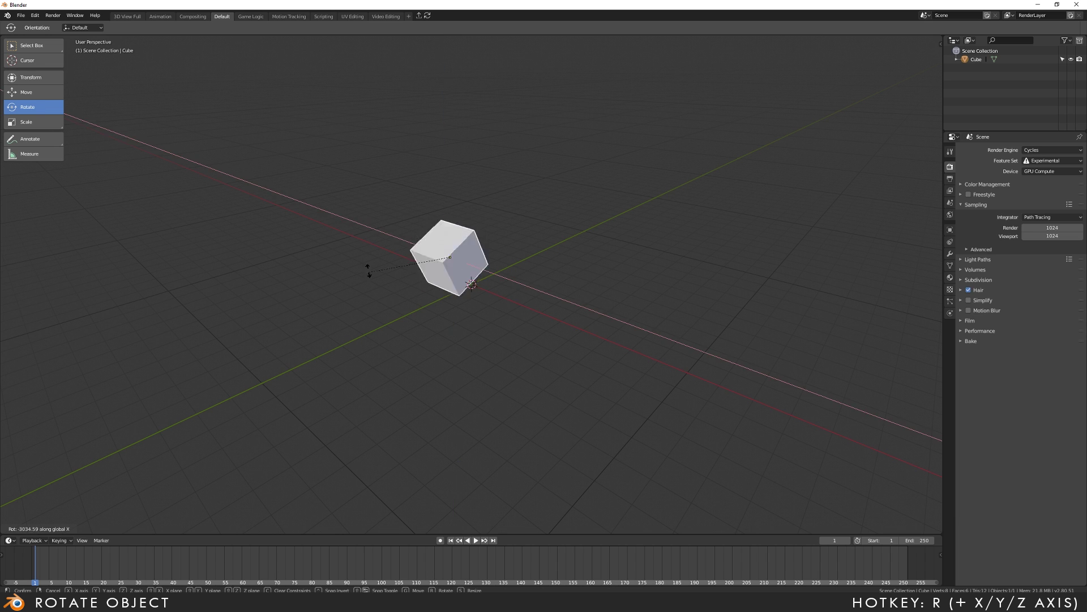
{"action": "left_click", "coordinate": [437, 251]}
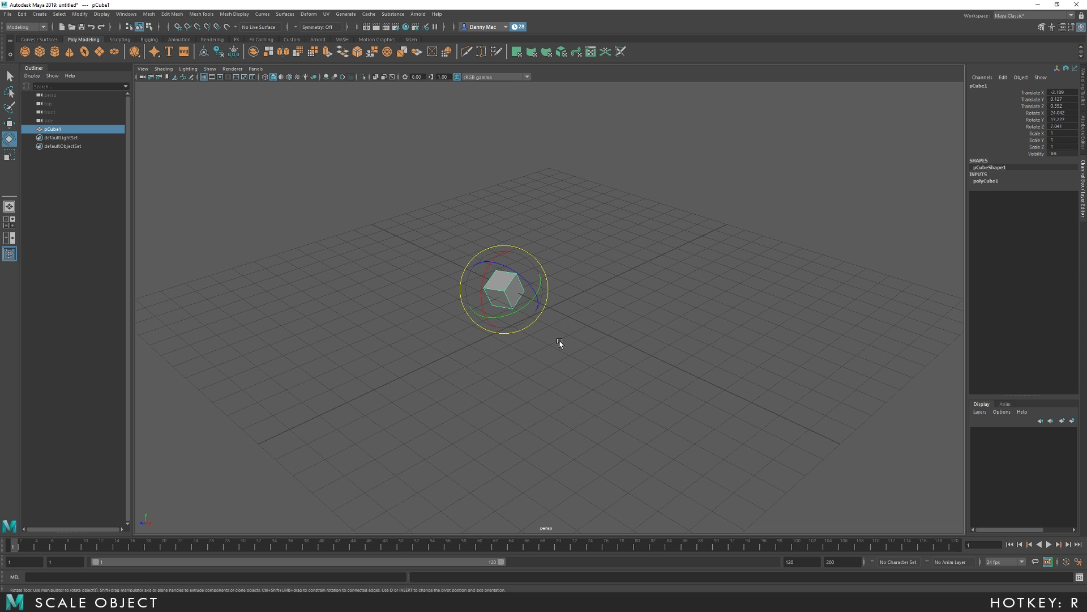
{"action": "key", "text": "r"}
{"action": "mouse_move", "coordinate": [543, 309]}
{"action": "middle_mouse_down"}
{"action": "mouse_move", "coordinate": [563, 300]}
{"action": "mouse_move", "coordinate": [539, 294]}
{"action": "middle_mouse_up"}
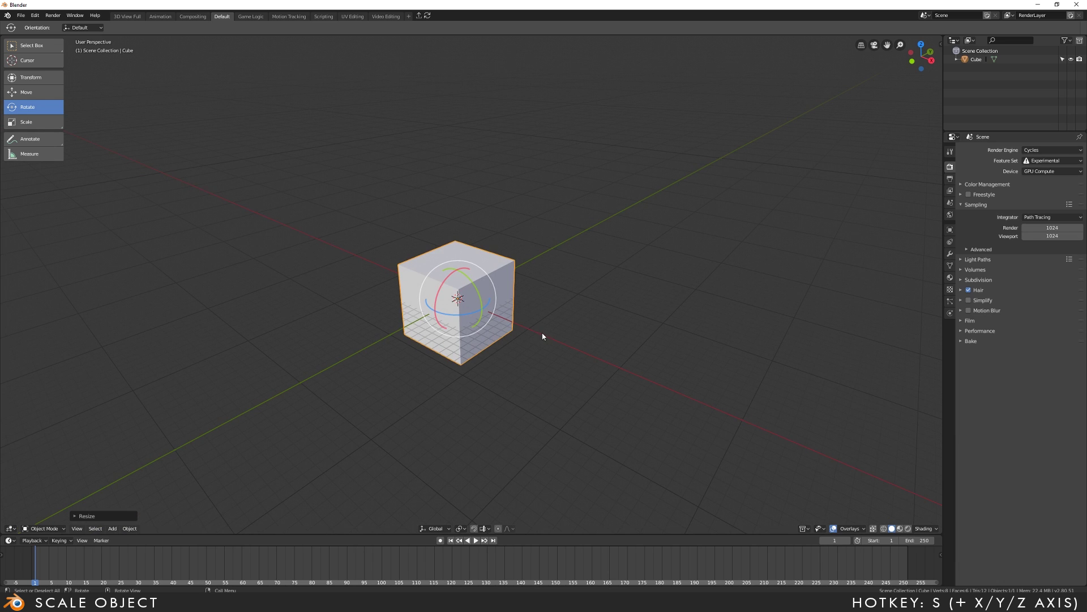
Stretch the cube along the Y axis with the Scale tool, then begin scaling it along X.
{"action": "key", "text": "shift+space"}
{"action": "left_click", "coordinate": [508, 339]}
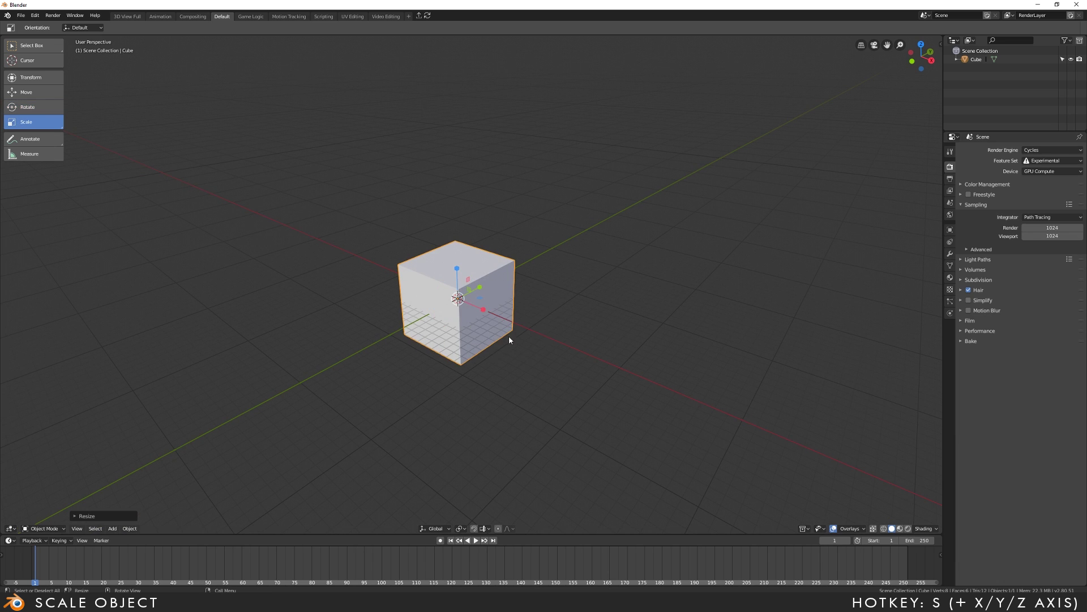
{"action": "key", "text": "s"}
{"action": "key", "text": "y"}
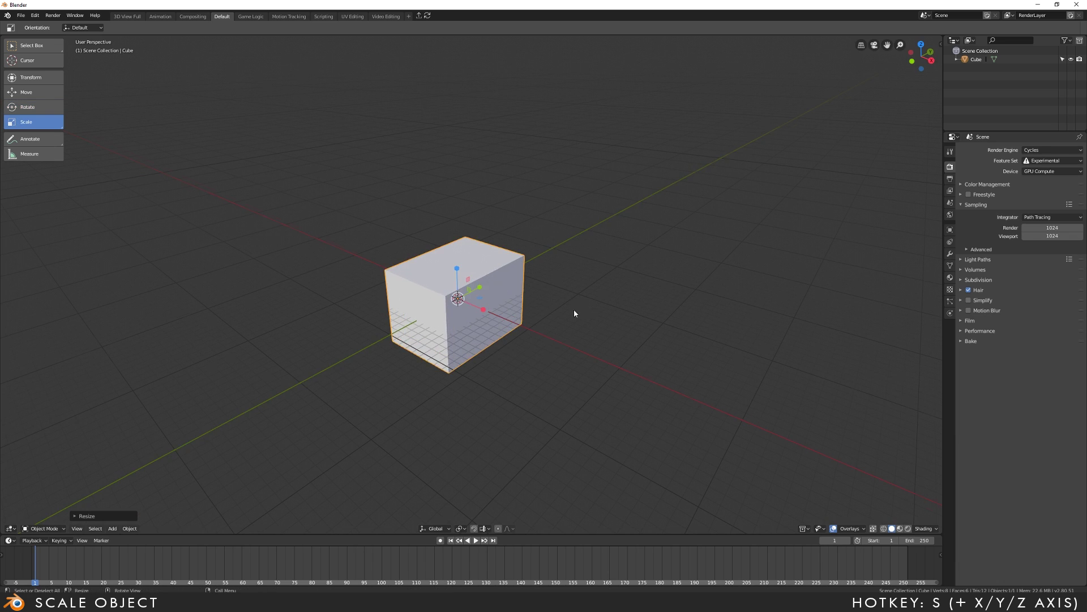
{"action": "left_click", "coordinate": [546, 319]}
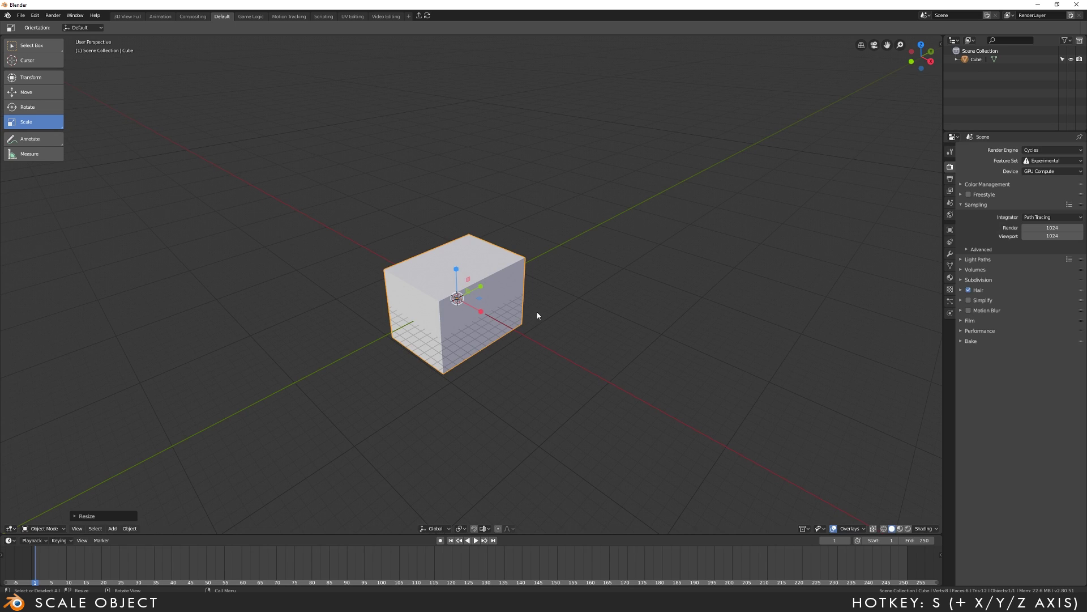
{"action": "key", "text": "s"}
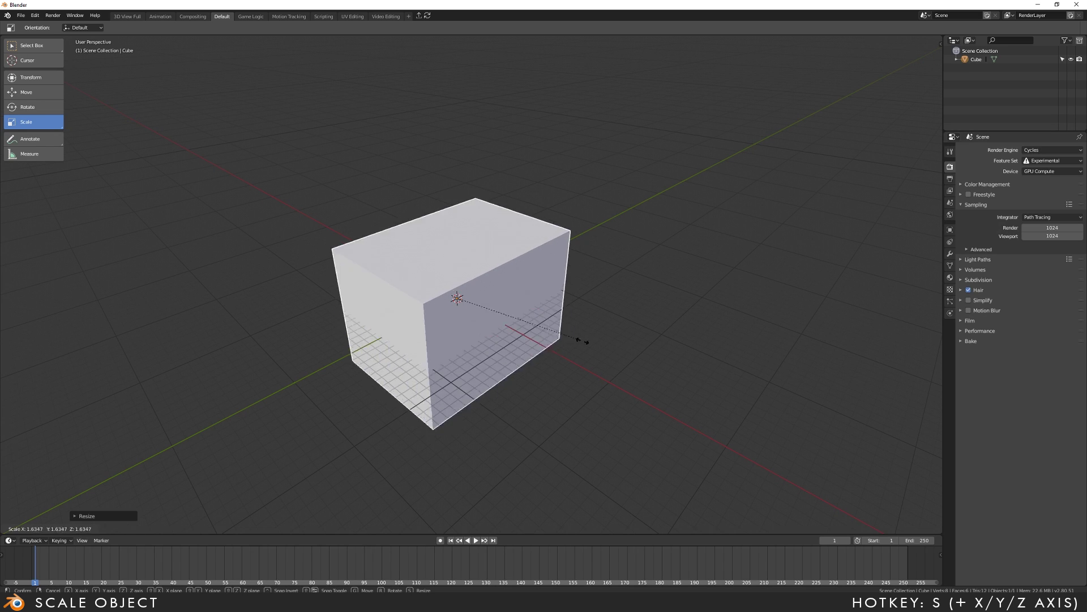
{"action": "key", "text": "x"}
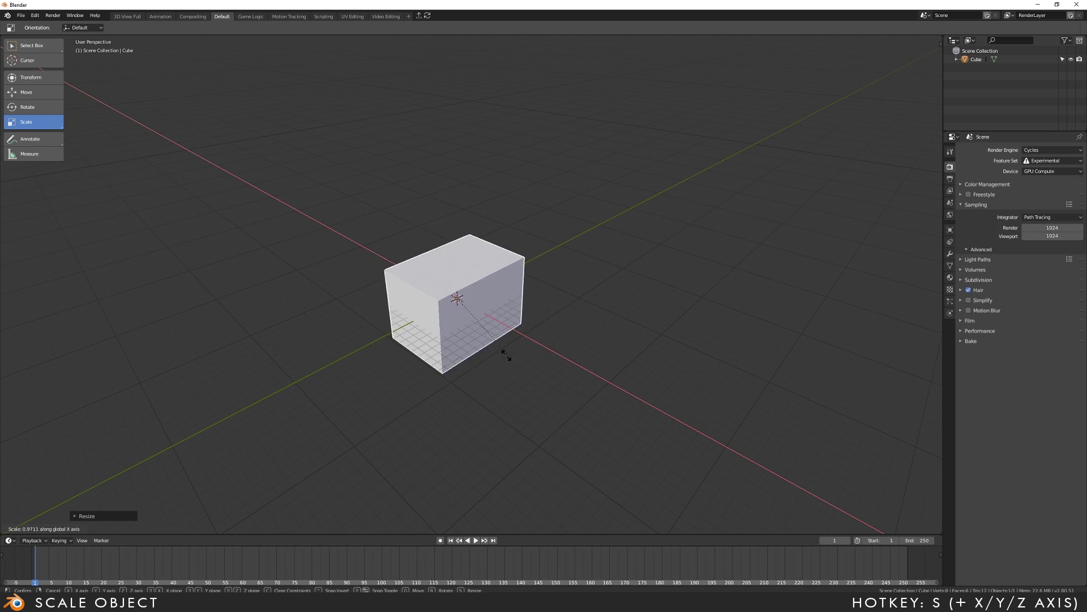